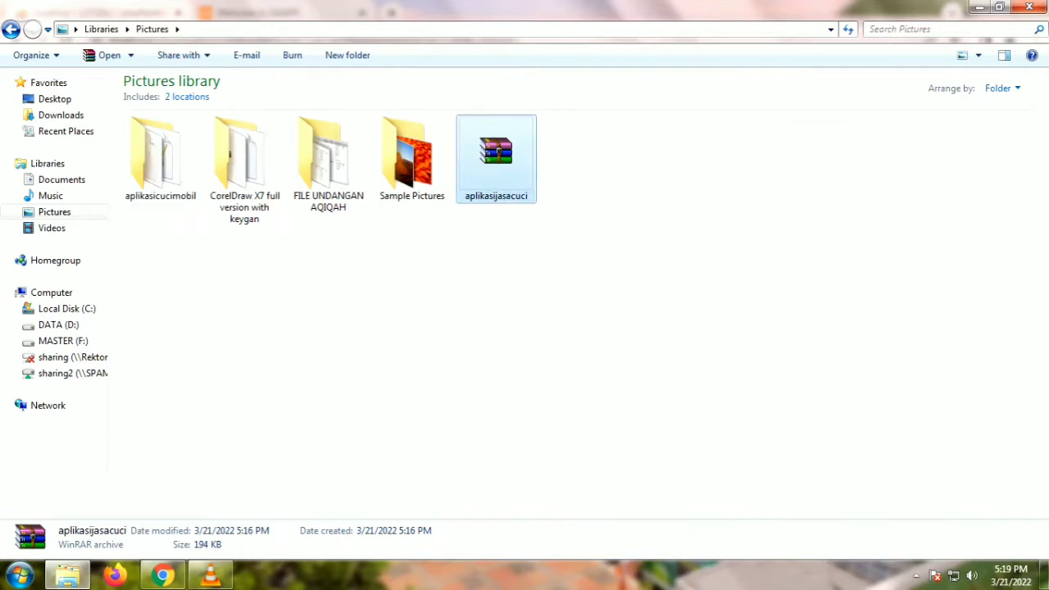
Step: Move the aplikasicucimobil folder from Pictures into C:\xampp\htdocs
left_click(160, 159)
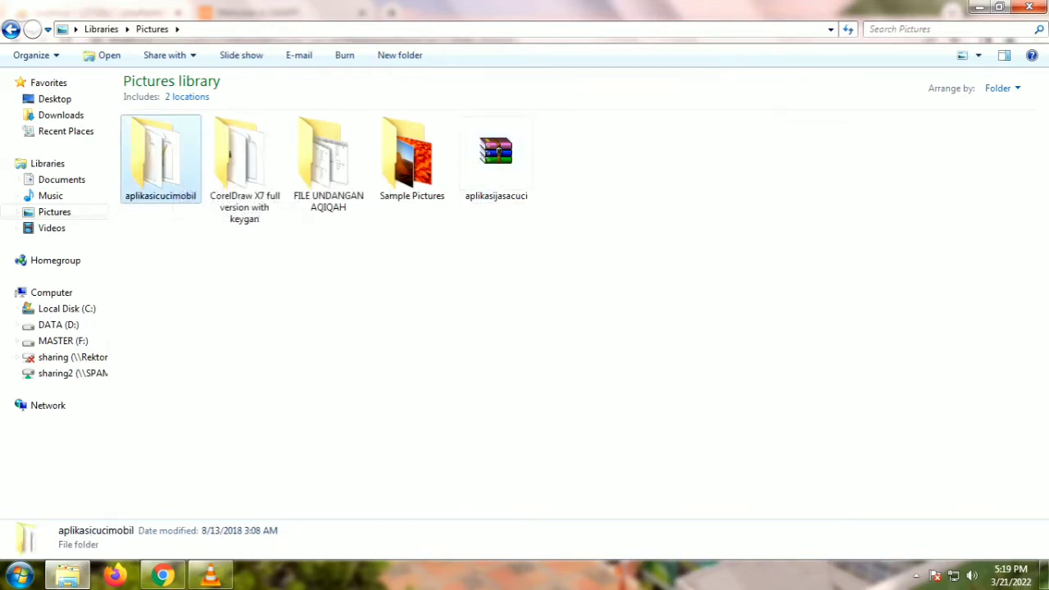
right_click(161, 150)
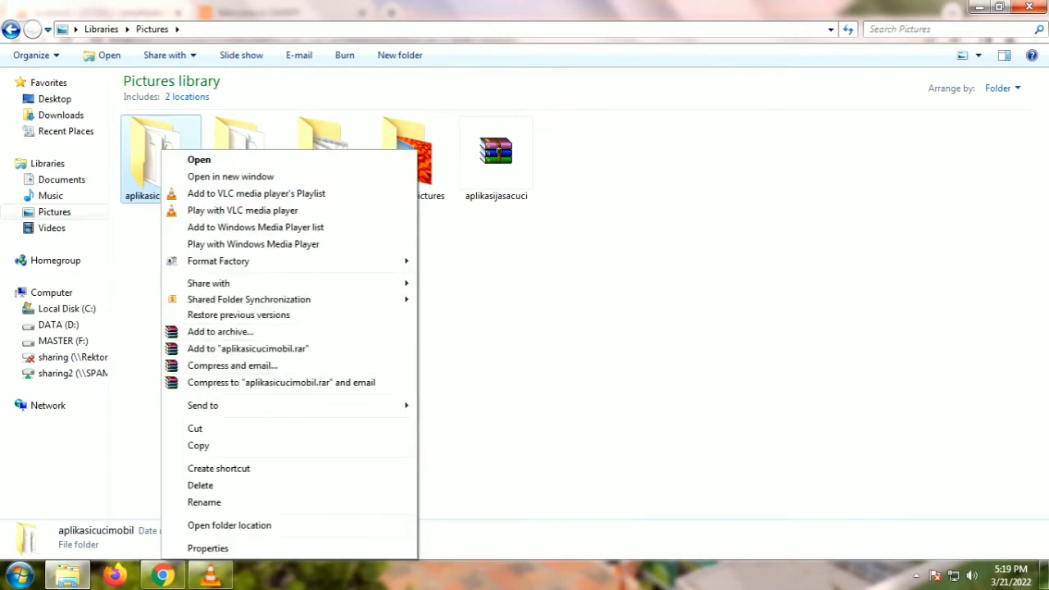
left_click(195, 429)
left_click(66, 308)
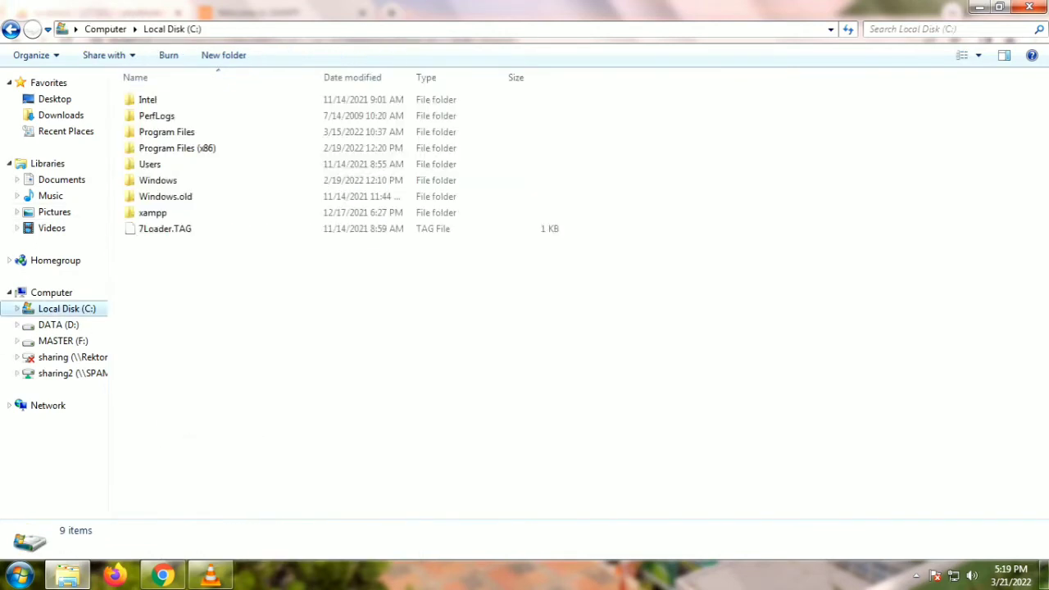
left_click(152, 212)
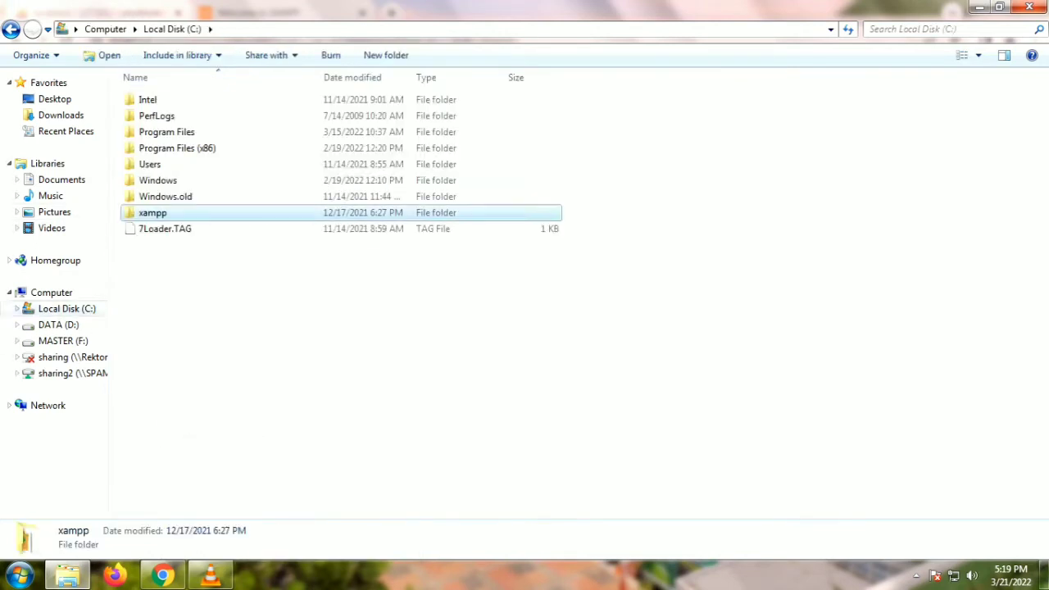
key("F2")
key("Return")
key("Return")
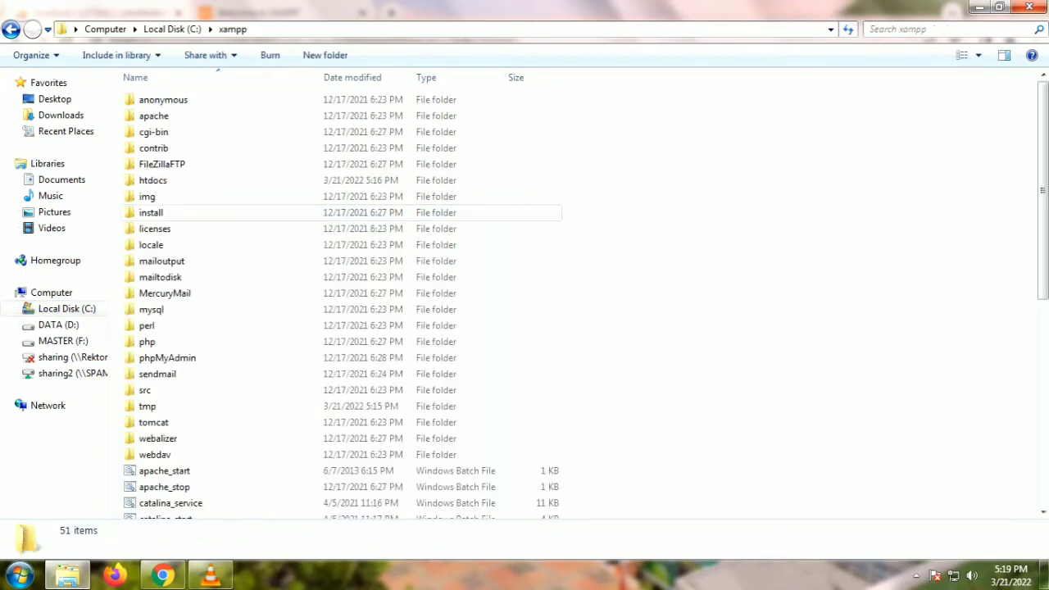
left_click(152, 181)
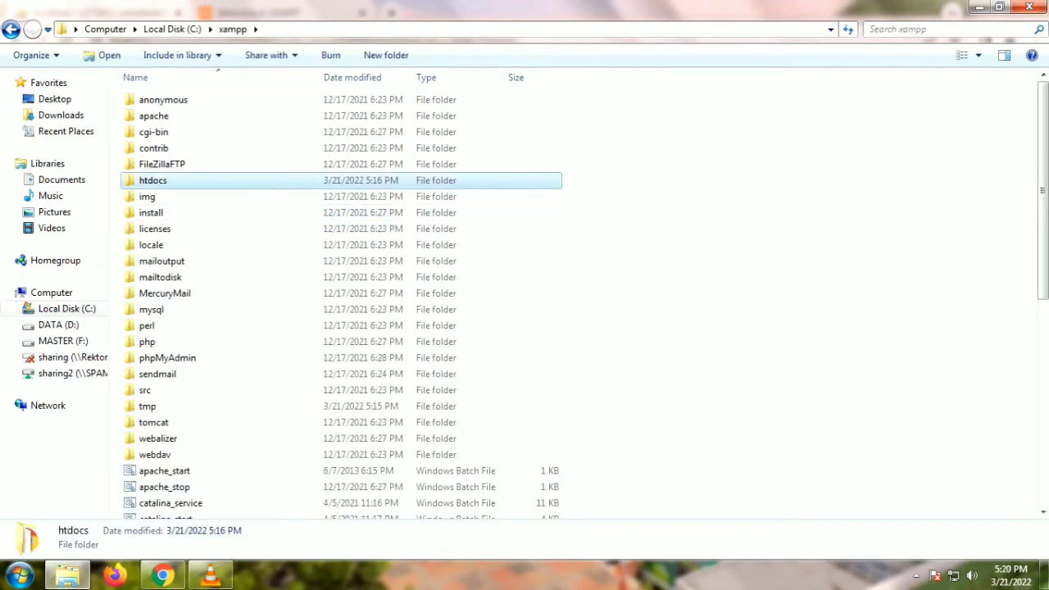
key("Return")
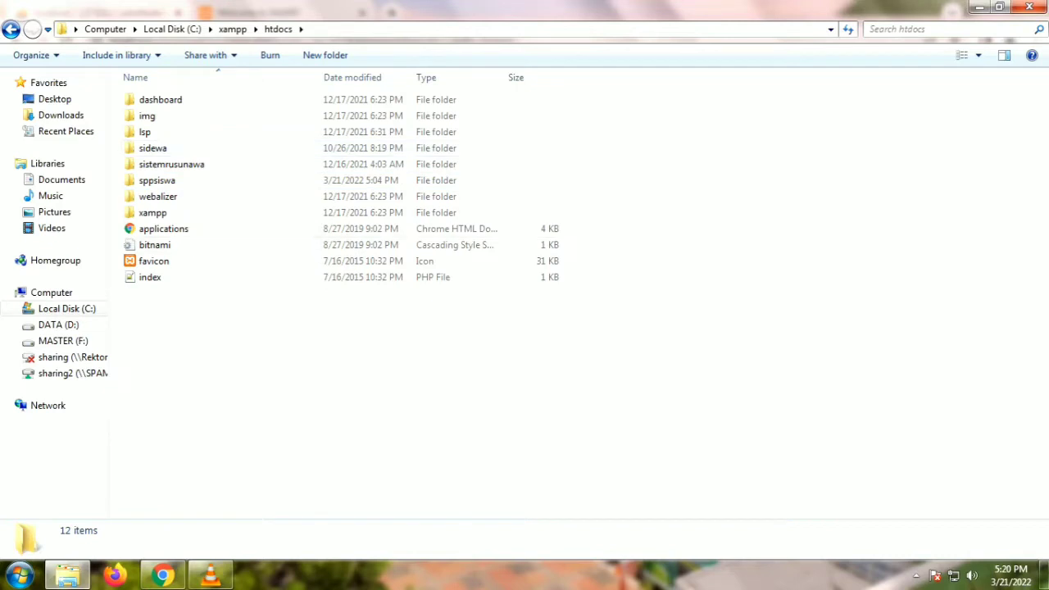
right_click(218, 95)
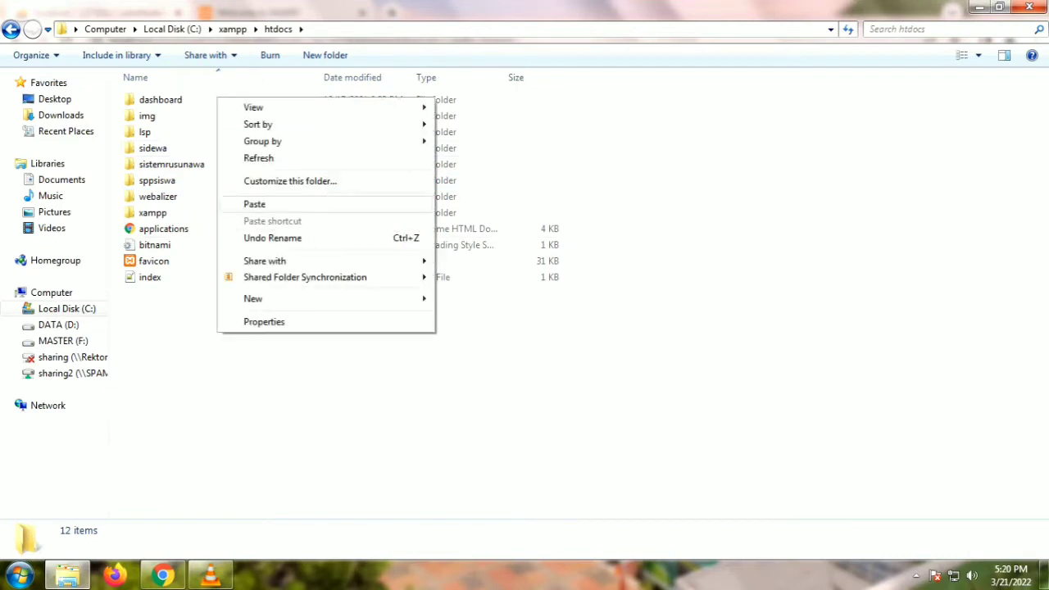
left_click(245, 204)
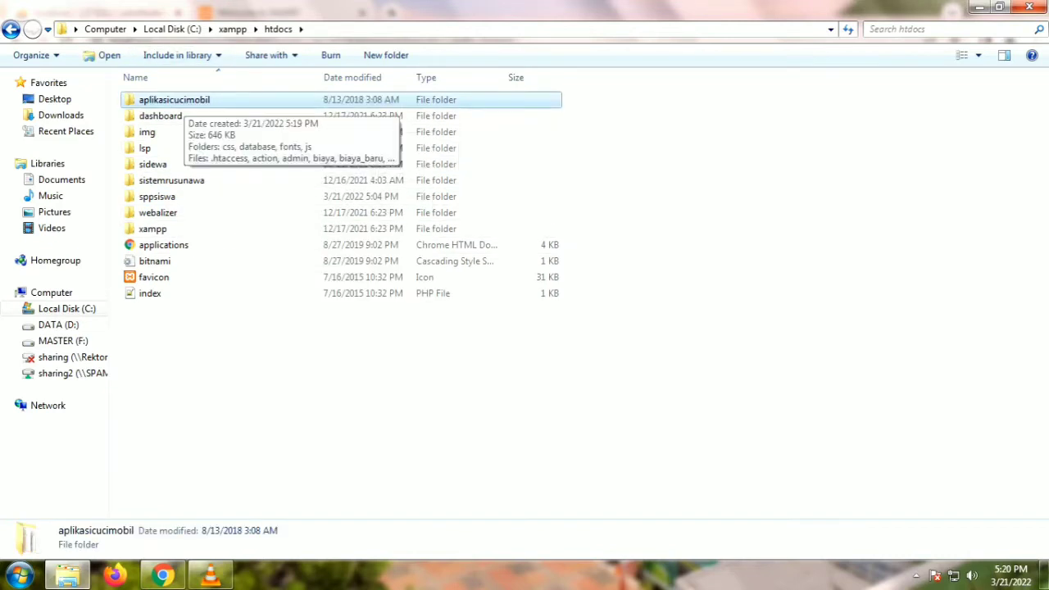
Step: Show aplikasicucimobil's files in List view and open koneksi.php in Notepad++
key("Return")
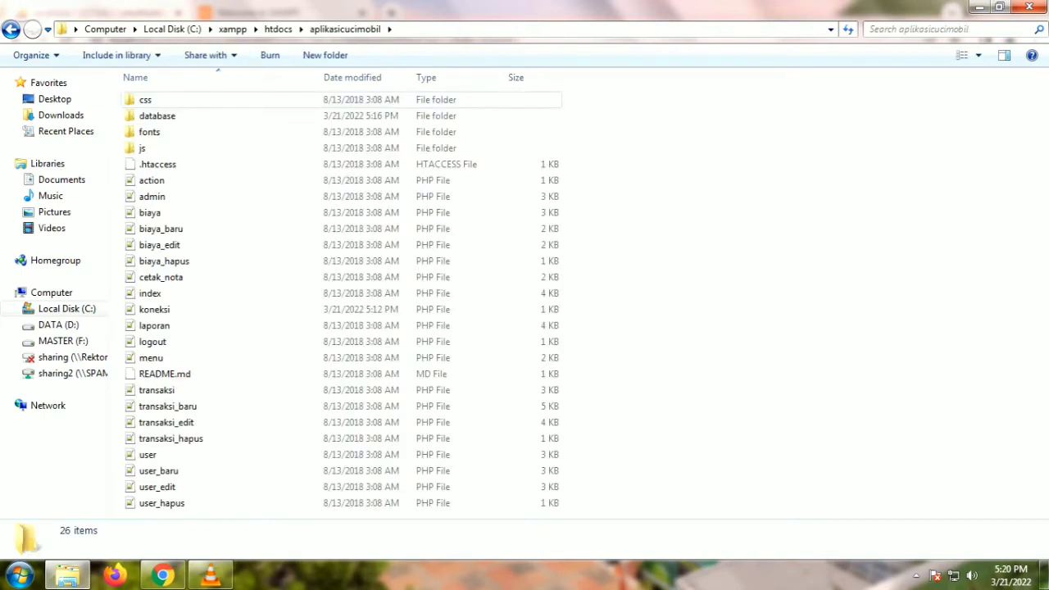
left_click(157, 116)
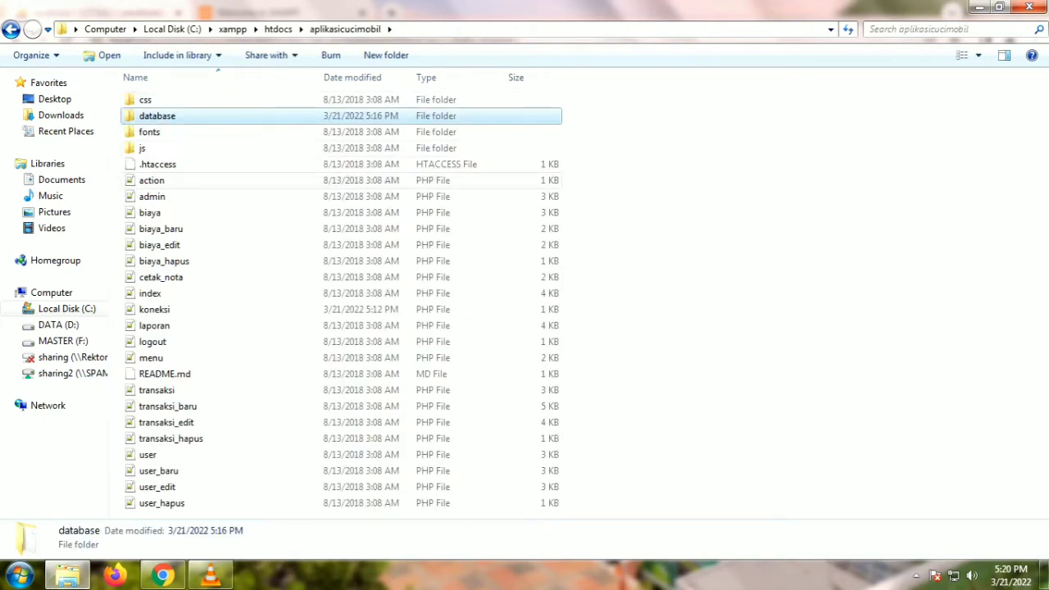
right_click(656, 134)
mouse_move(690, 142)
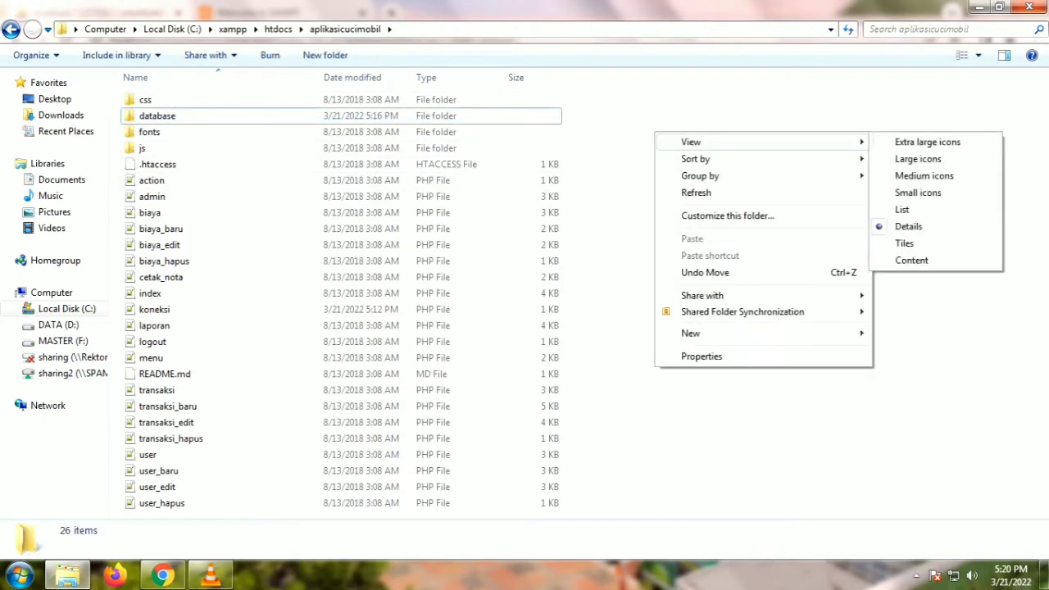
left_click(901, 209)
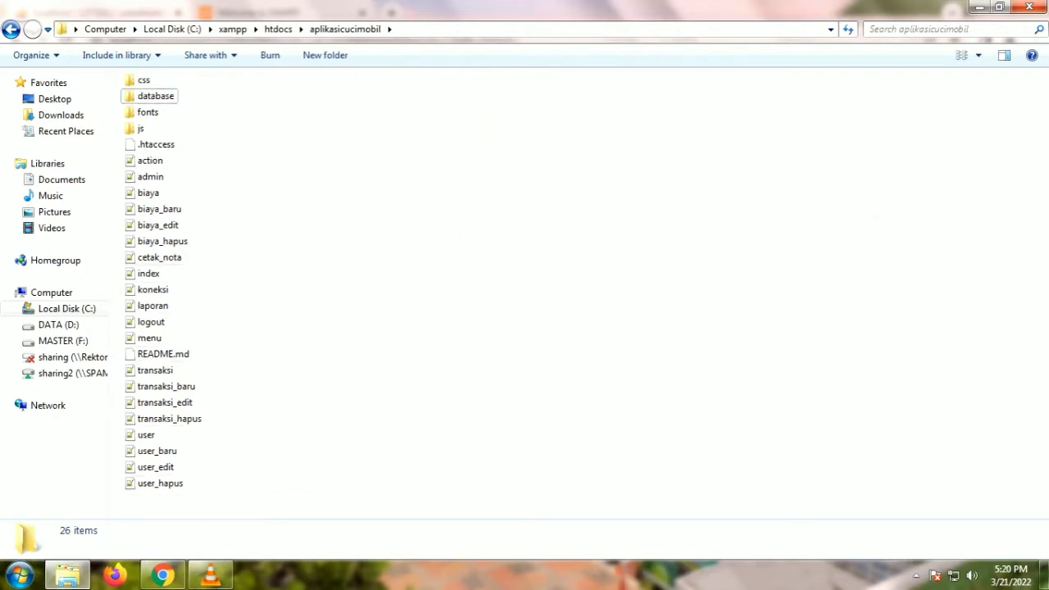
double_click(156, 96)
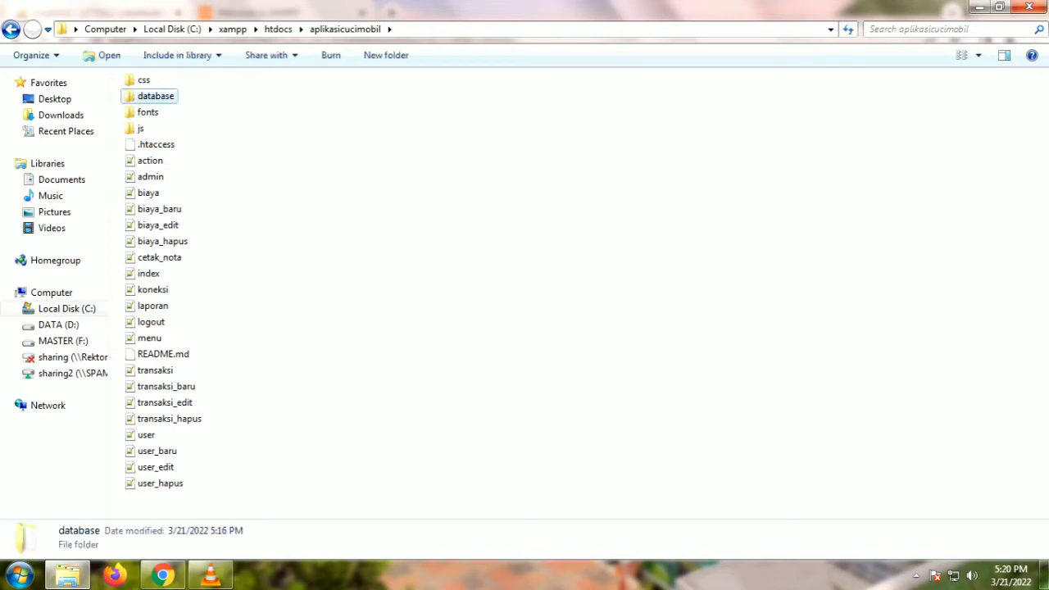
left_click(156, 99)
key("BackSpace")
left_click(154, 289)
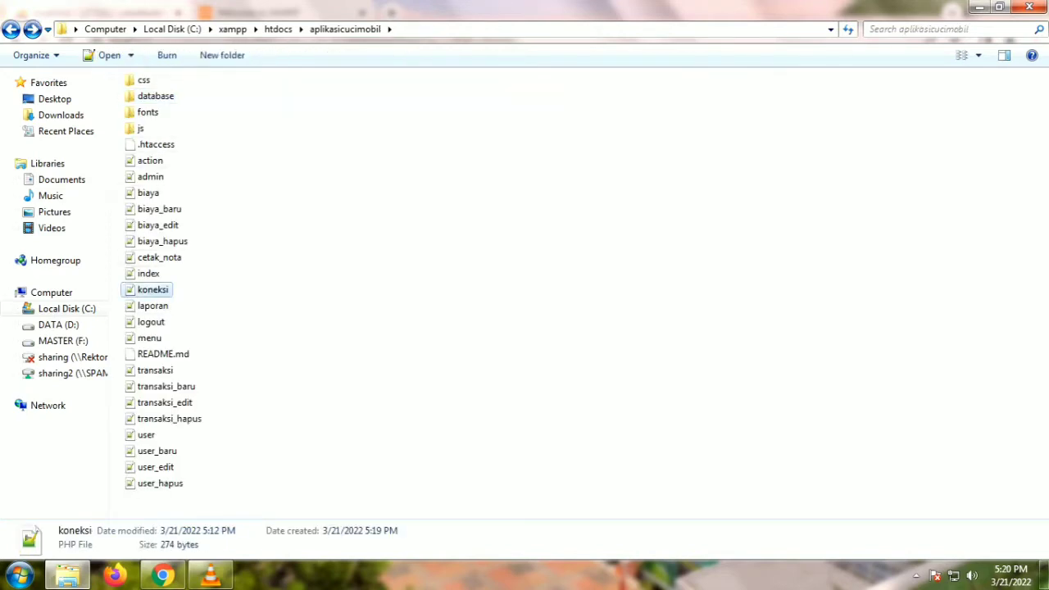
key("Return")
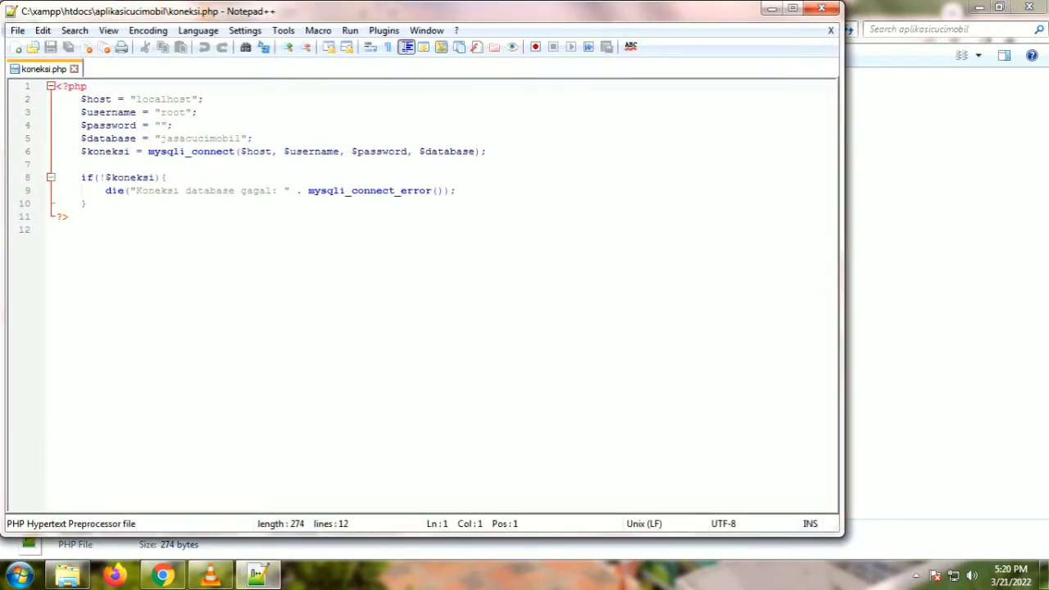
Step: Prefix the database name on line 5 with db_ and copy db_jasacucimobil
left_click(159, 138)
type("db_")
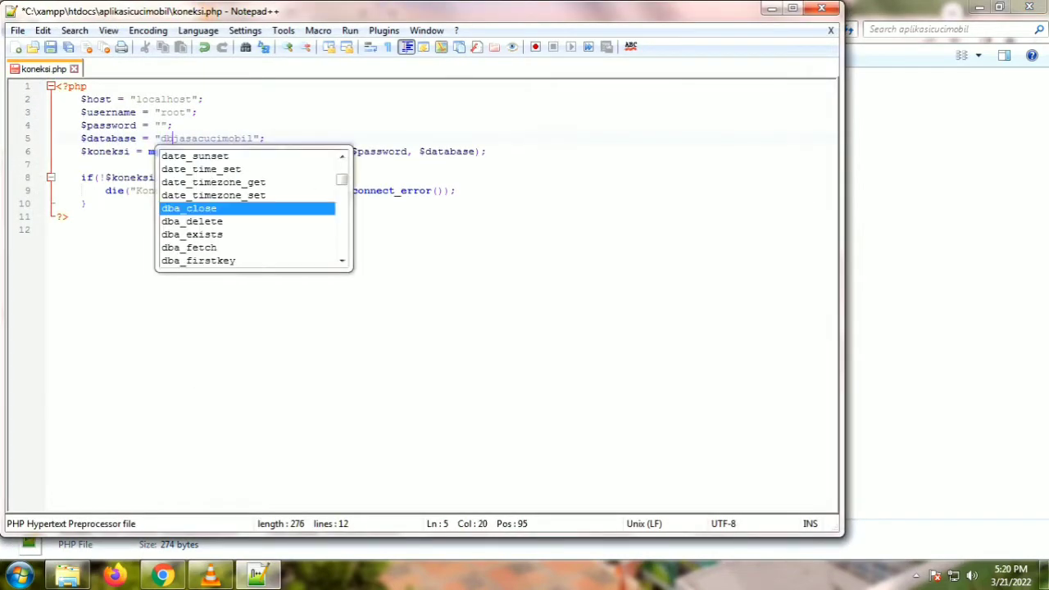
left_click(173, 125)
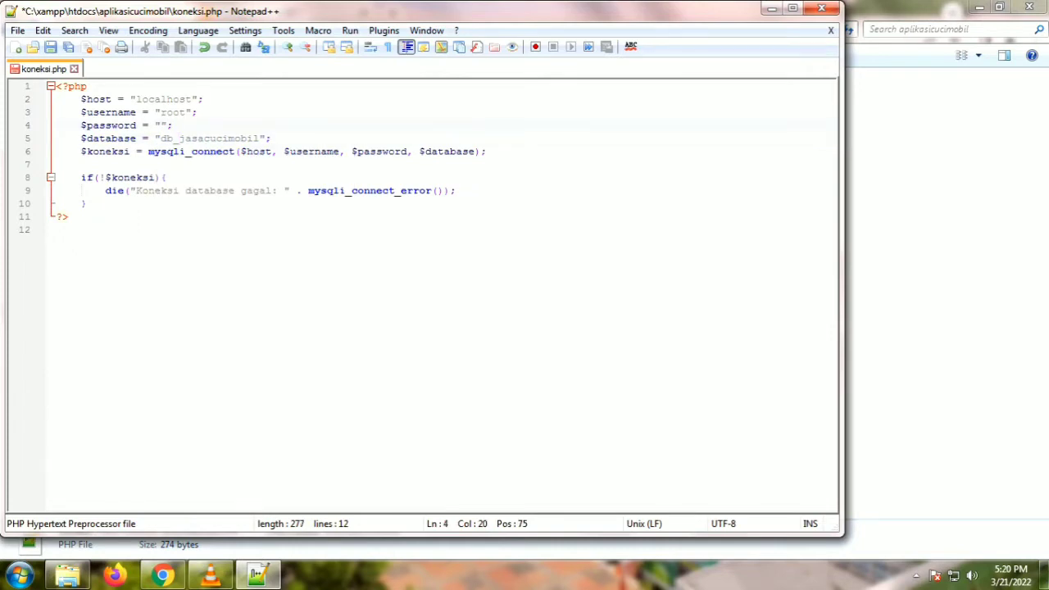
left_click_drag(160, 138, 260, 139)
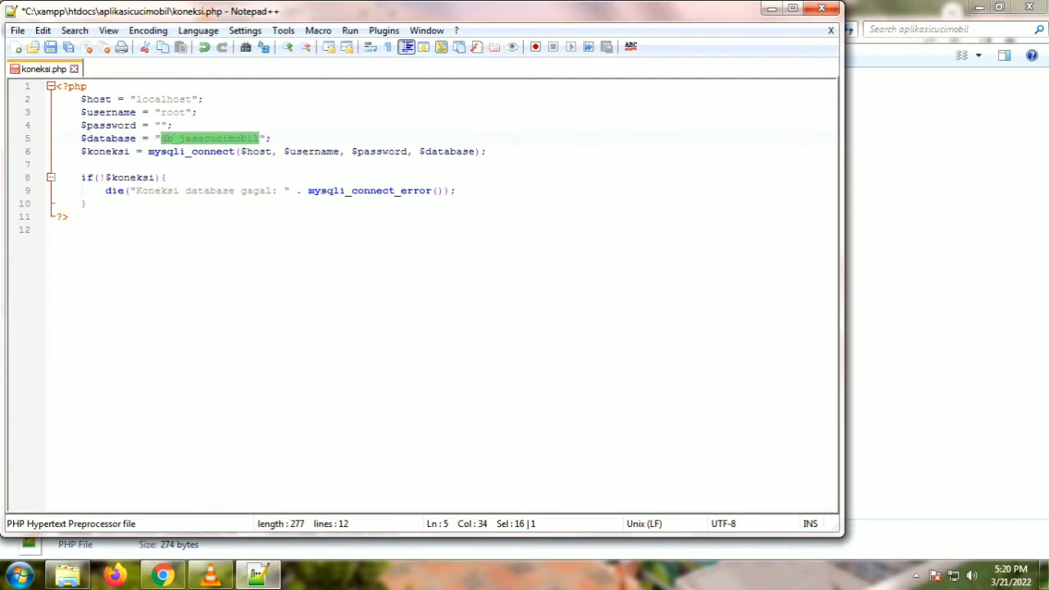
right_click(229, 137)
left_click(264, 164)
left_click(163, 575)
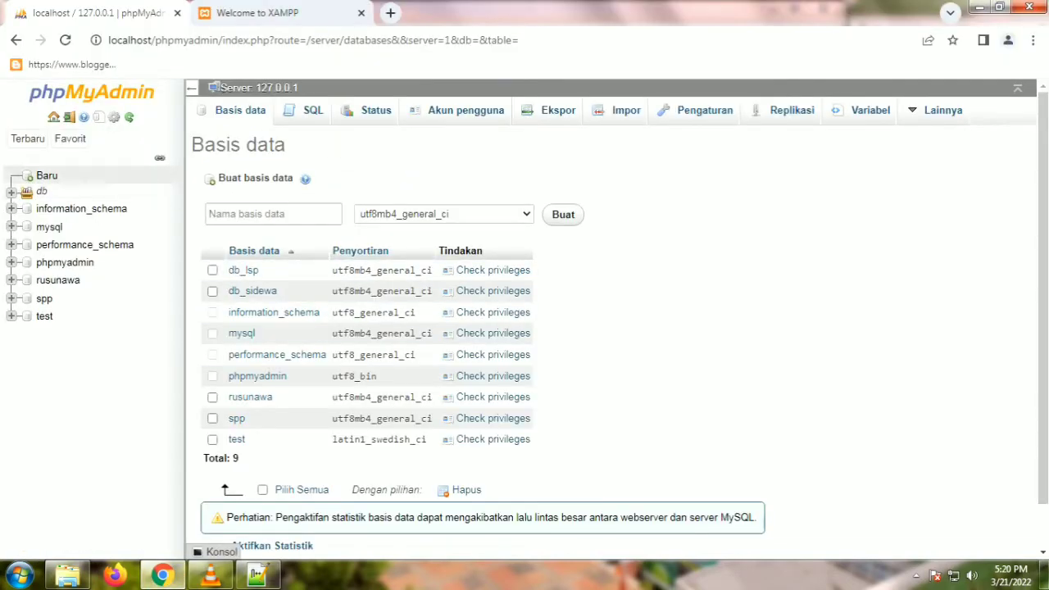
Step: Create a new database named db_jasacucimobil using the copied name
left_click(47, 175)
left_click(273, 213)
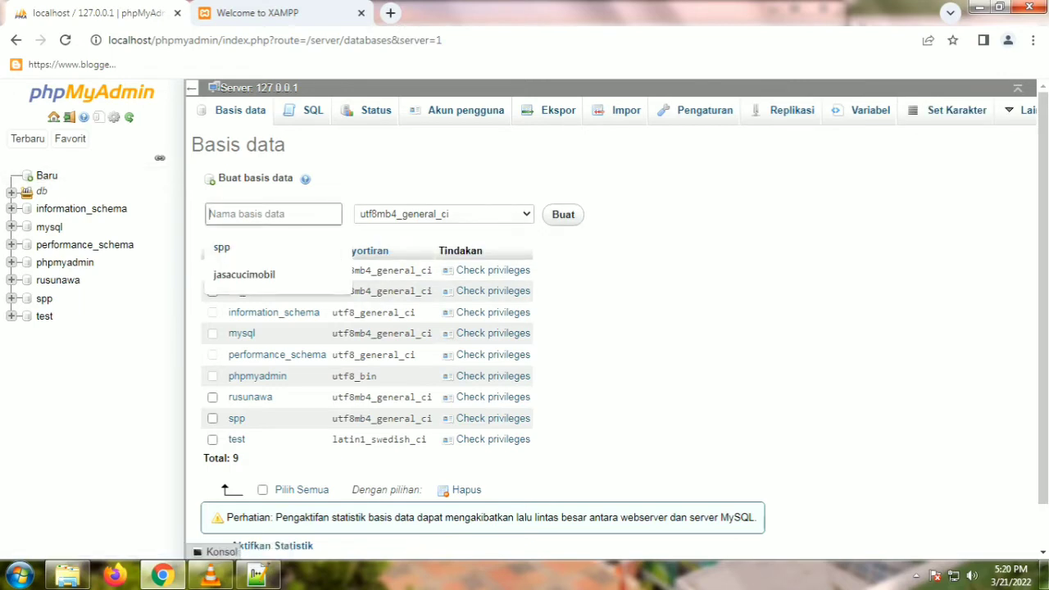
right_click(259, 211)
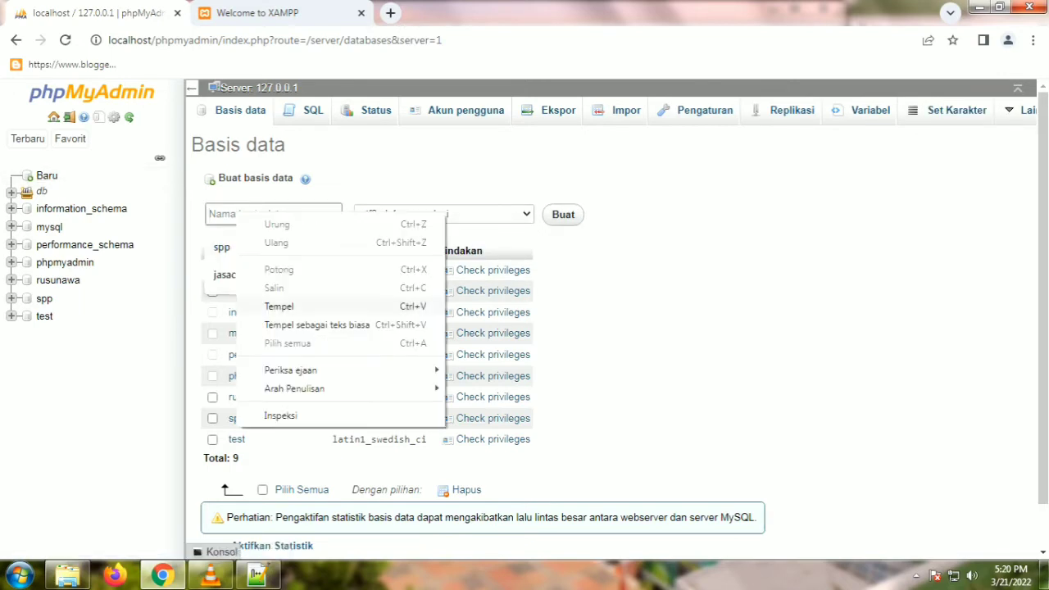
left_click(278, 306)
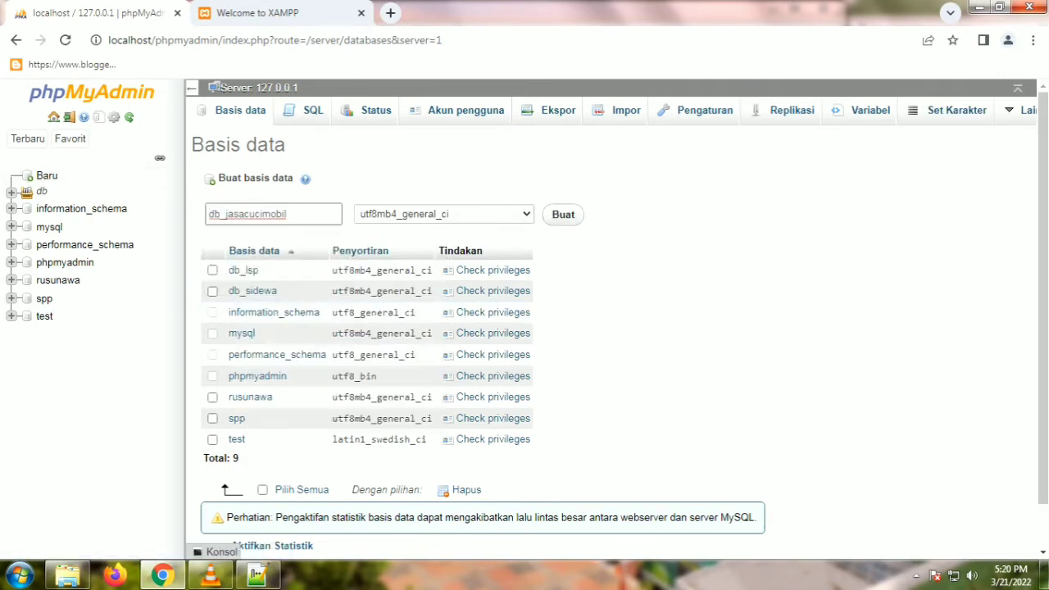
left_click(563, 214)
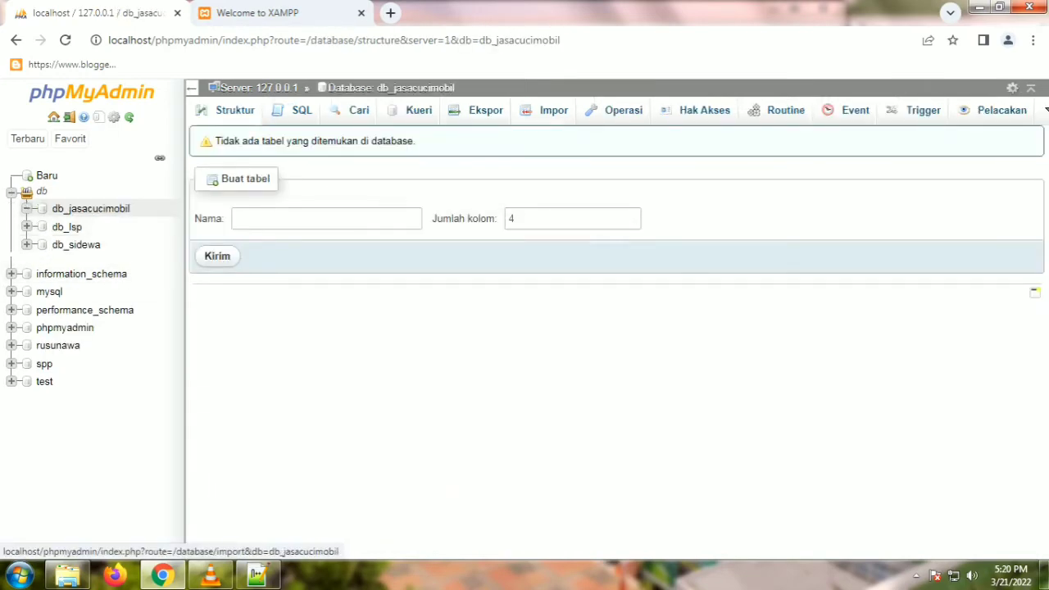
Step: Import htdocs\aplikasicucimobil\database\jasacucimobil.sql into db_jasacucimobil
left_click(547, 110)
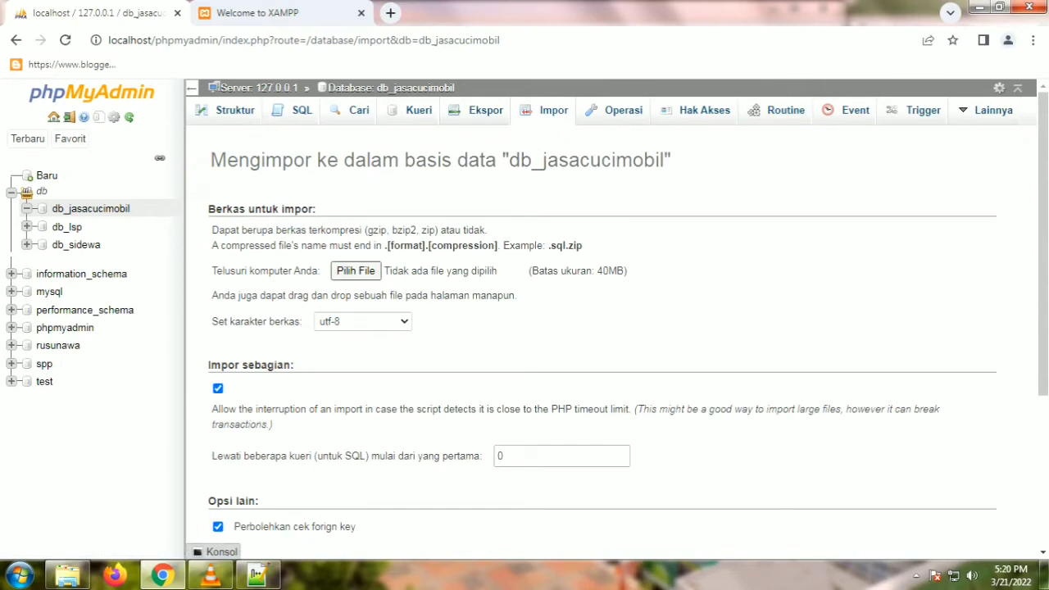
left_click(356, 270)
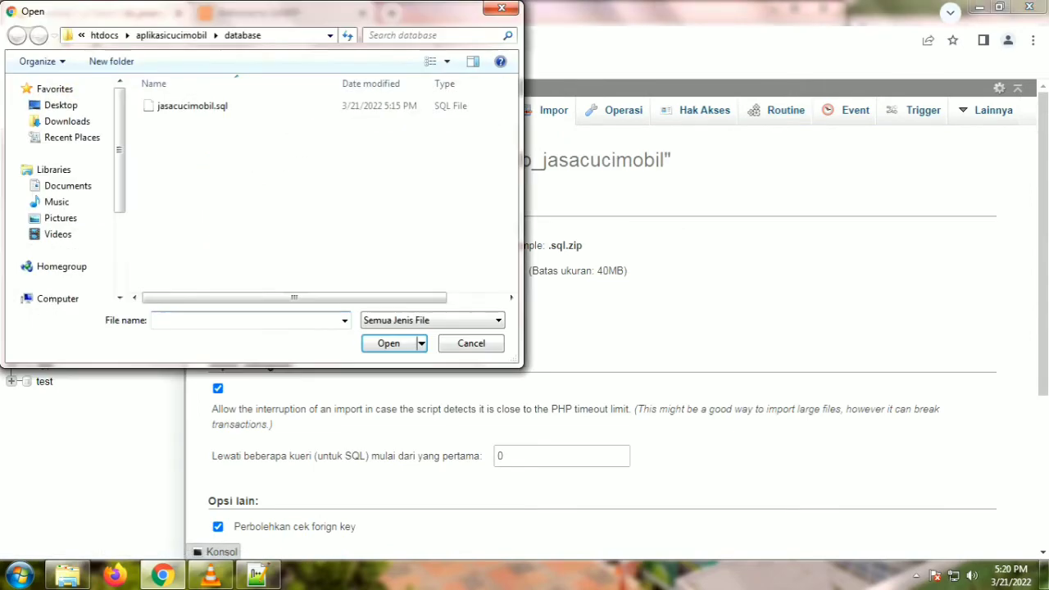
left_click(171, 35)
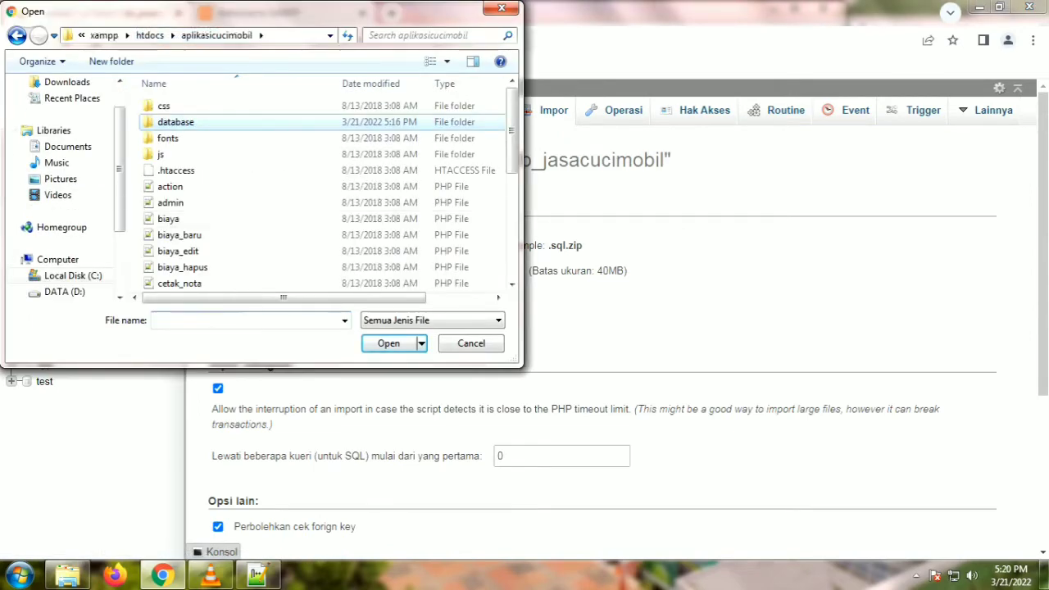
left_click(149, 36)
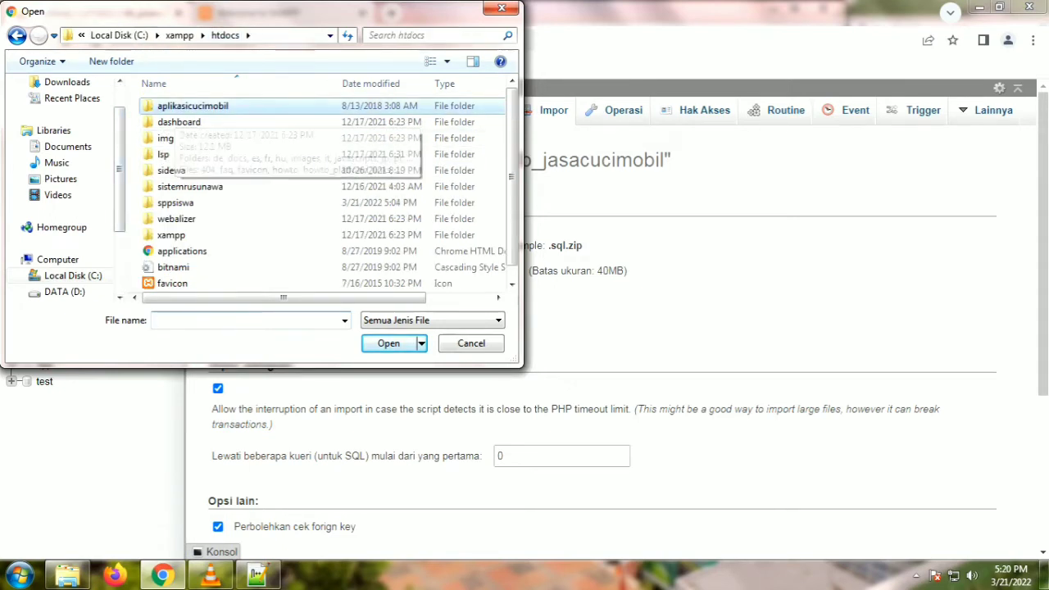
double_click(237, 106)
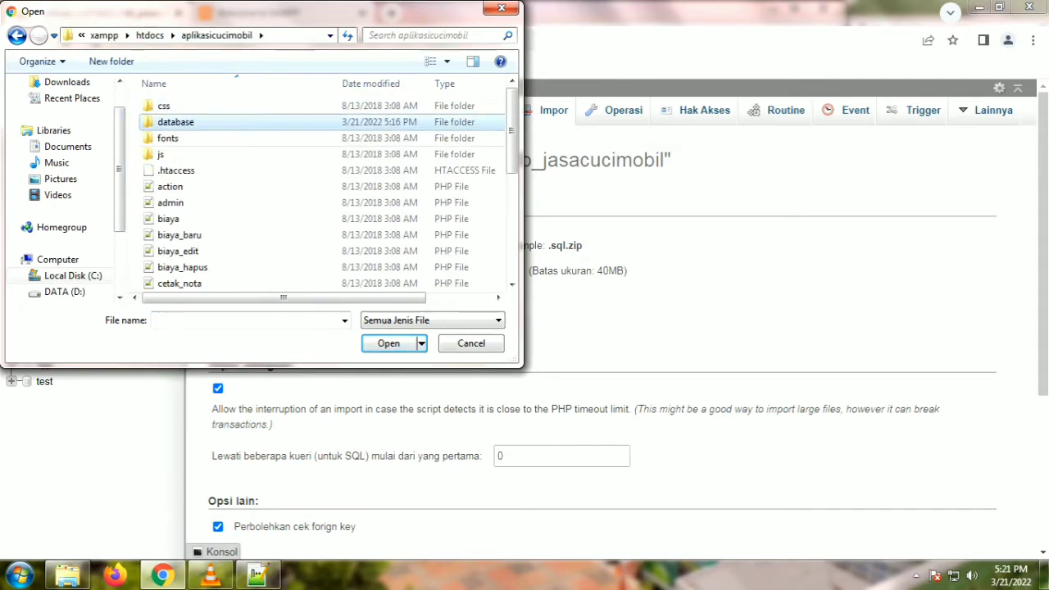
double_click(175, 121)
left_click(192, 106)
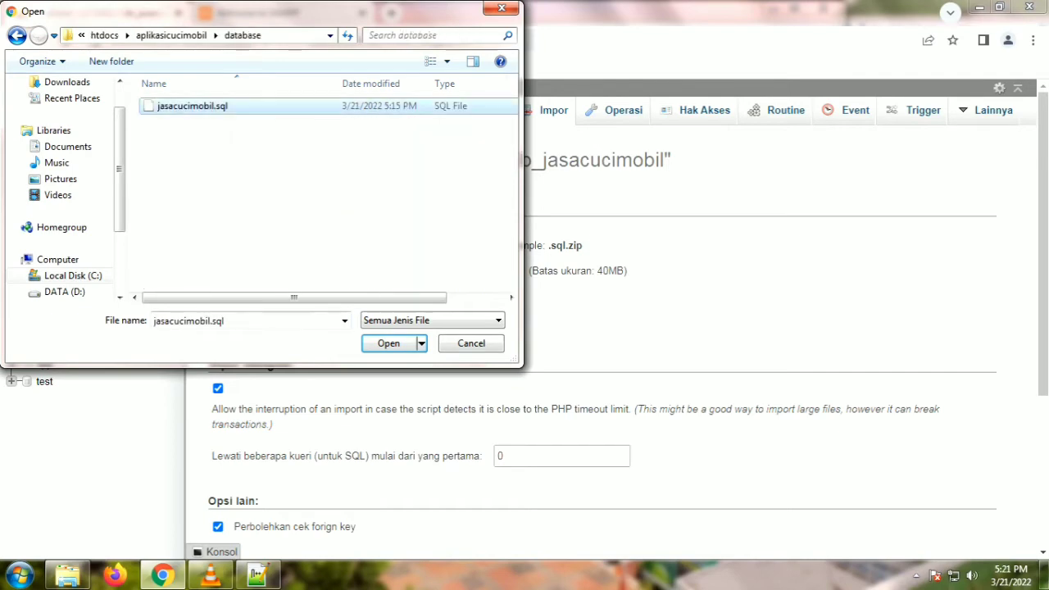
key("Return")
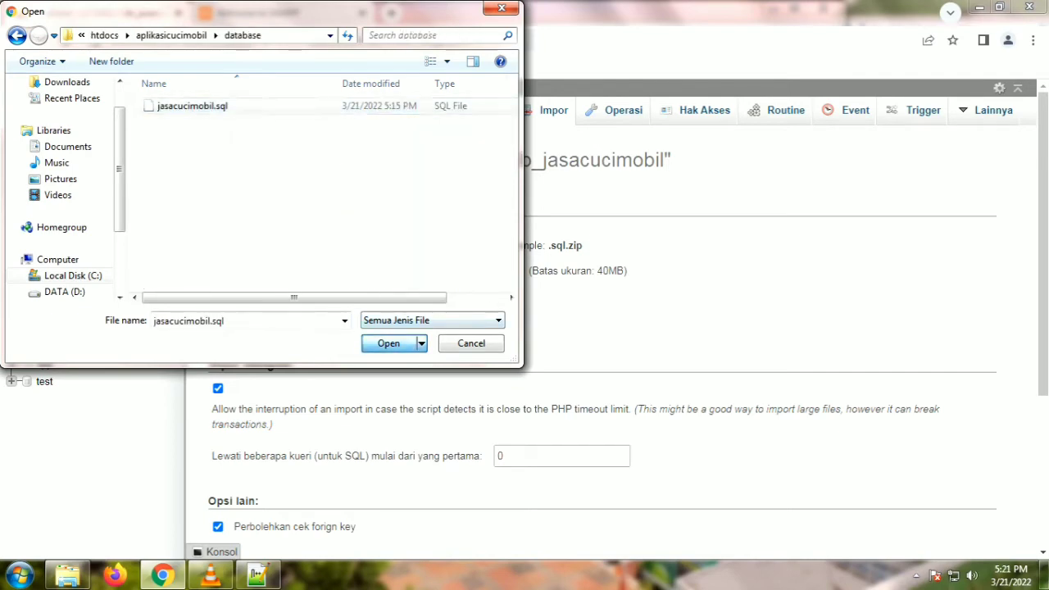
scroll(602, 328, "down", 3)
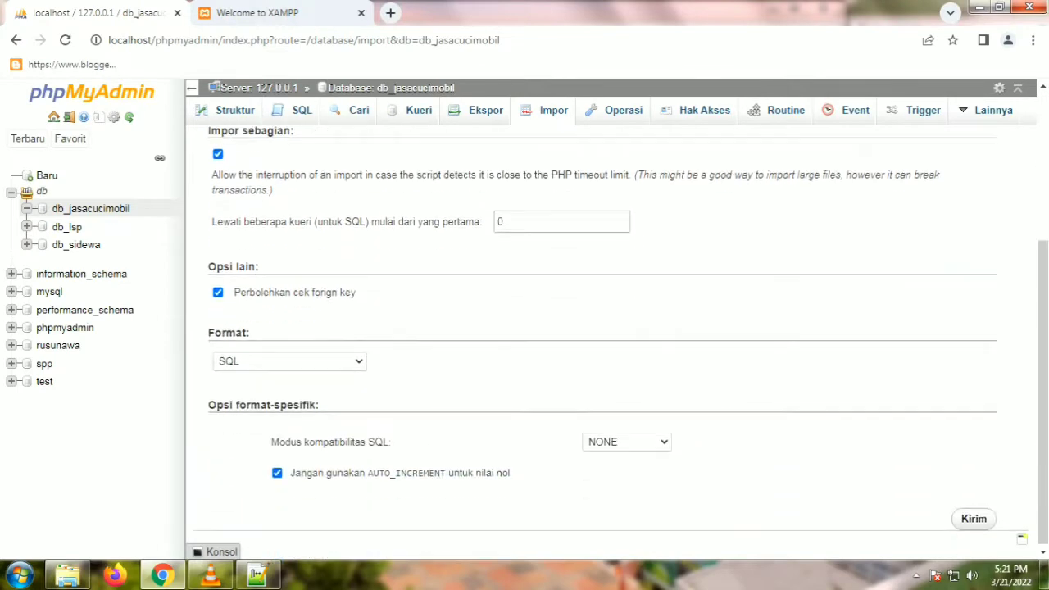
left_click(973, 515)
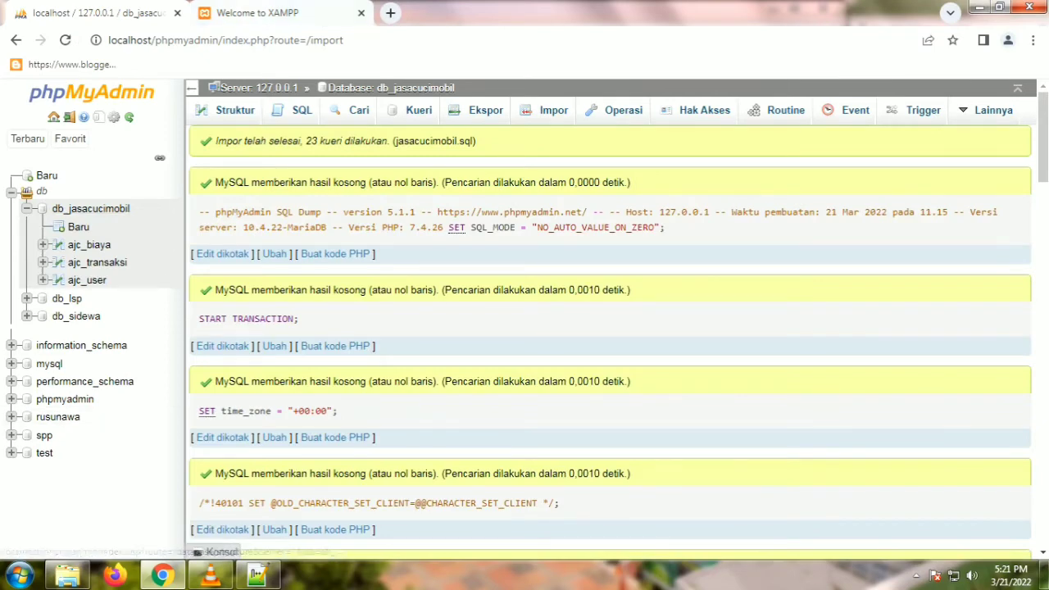
Step: Copy the aplikasicucimobil folder name from the htdocs folder in Explorer
left_click(246, 12)
left_click_drag(210, 39, 155, 40)
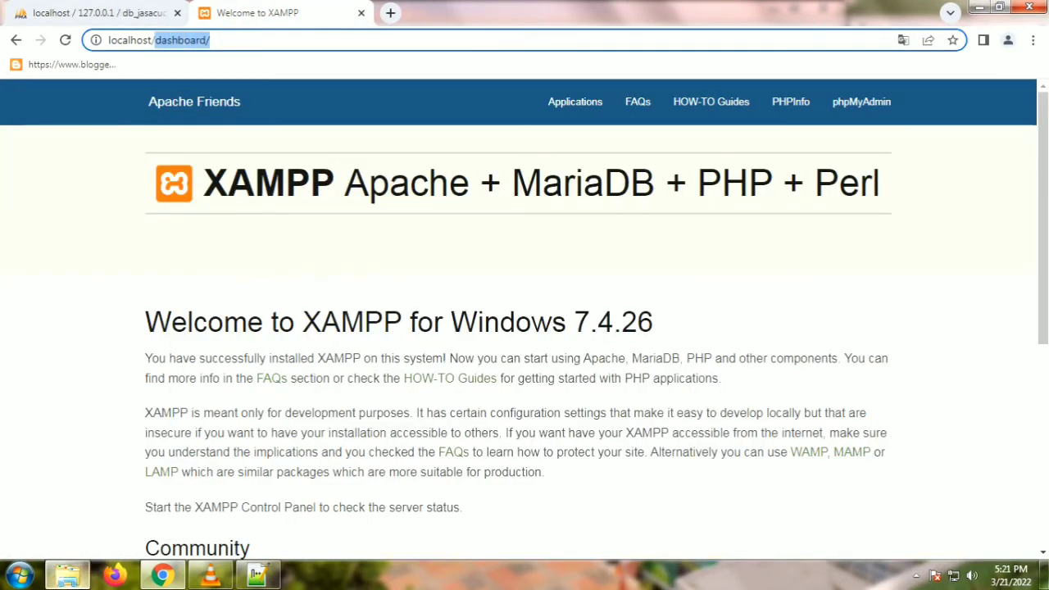
left_click(67, 574)
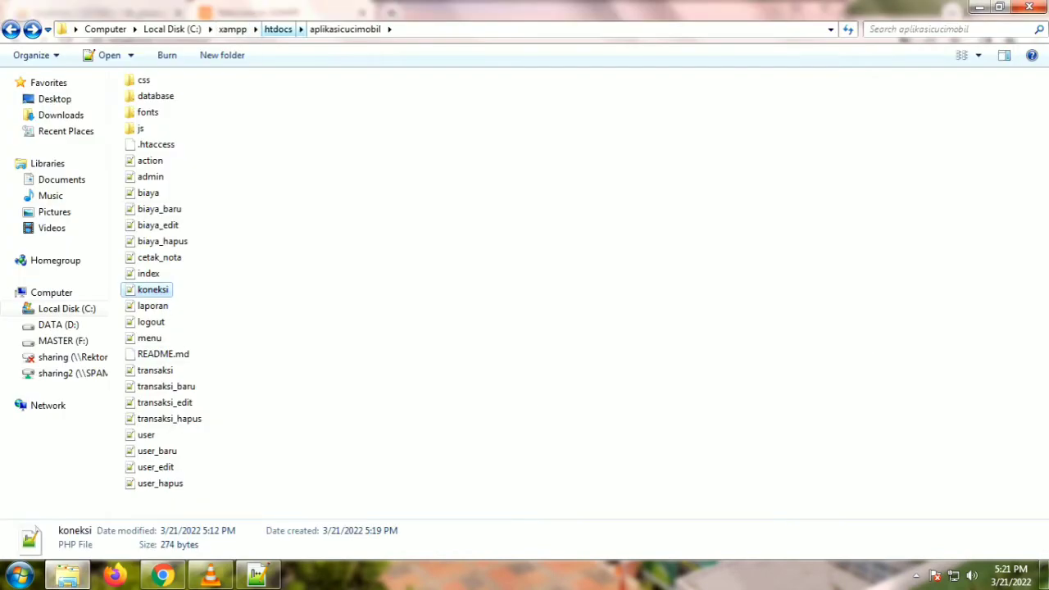
left_click(277, 28)
key("F2")
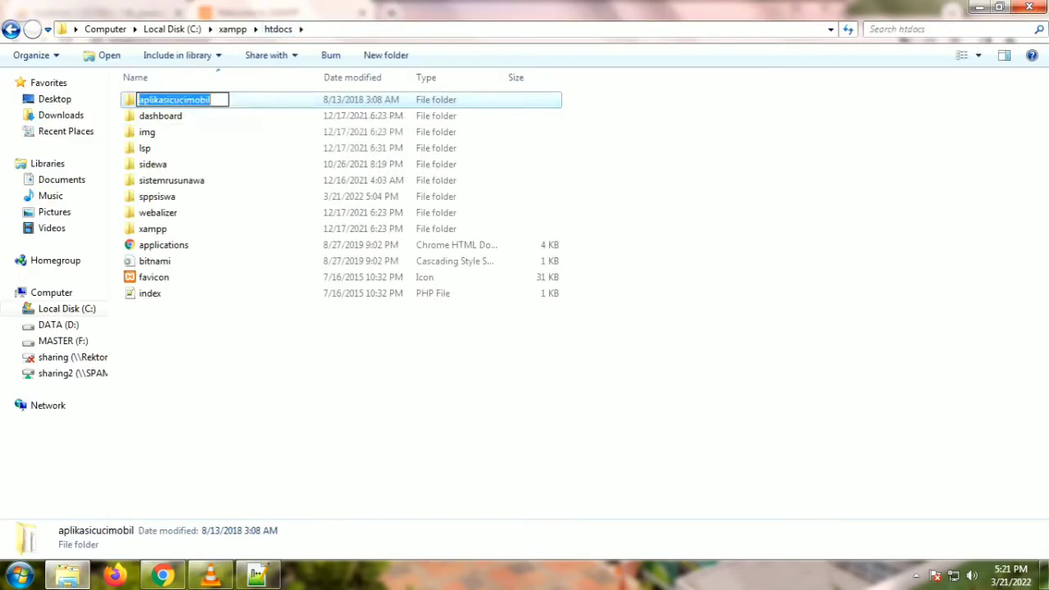
right_click(191, 100)
left_click(223, 147)
Step: Replace dashboard/ in Chrome's address with aplikasicucimobil and load localhost/aplikasicucimobil/
left_click(162, 574)
left_click(211, 40)
left_click_drag(211, 39, 156, 39)
right_click(156, 39)
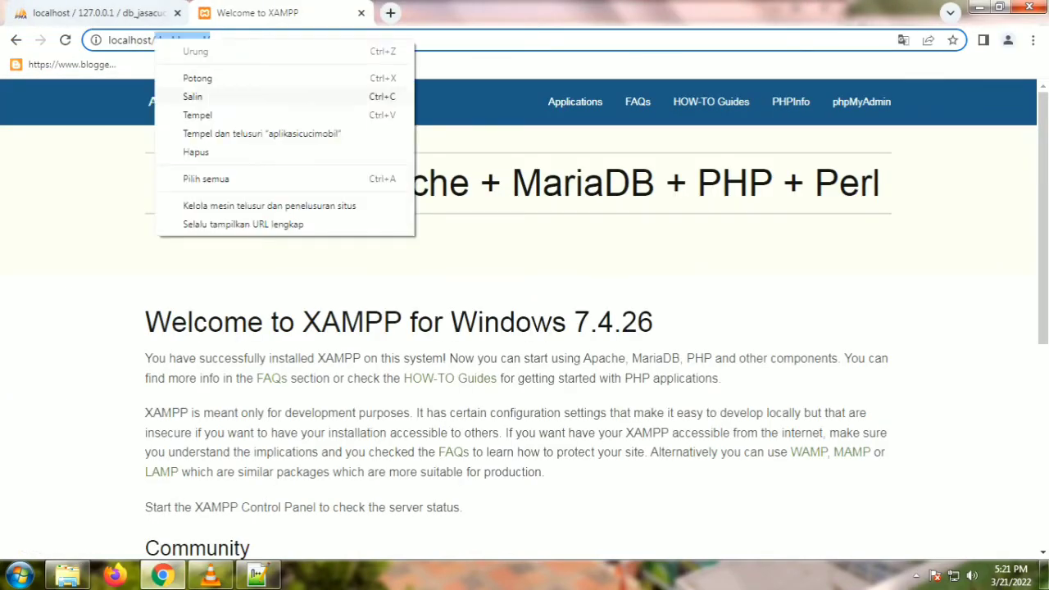
left_click(198, 115)
key("Return")
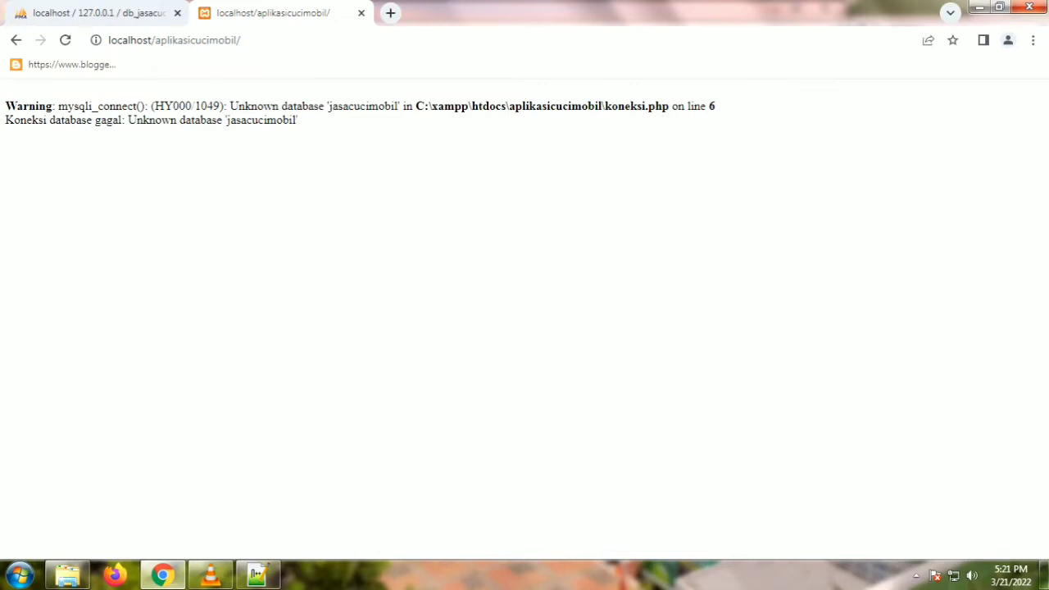
Step: Highlight 'jasacucimobil' and koneksi.php in the warning, then check db_jasacucimobil's three tables
left_click_drag(328, 105, 394, 106)
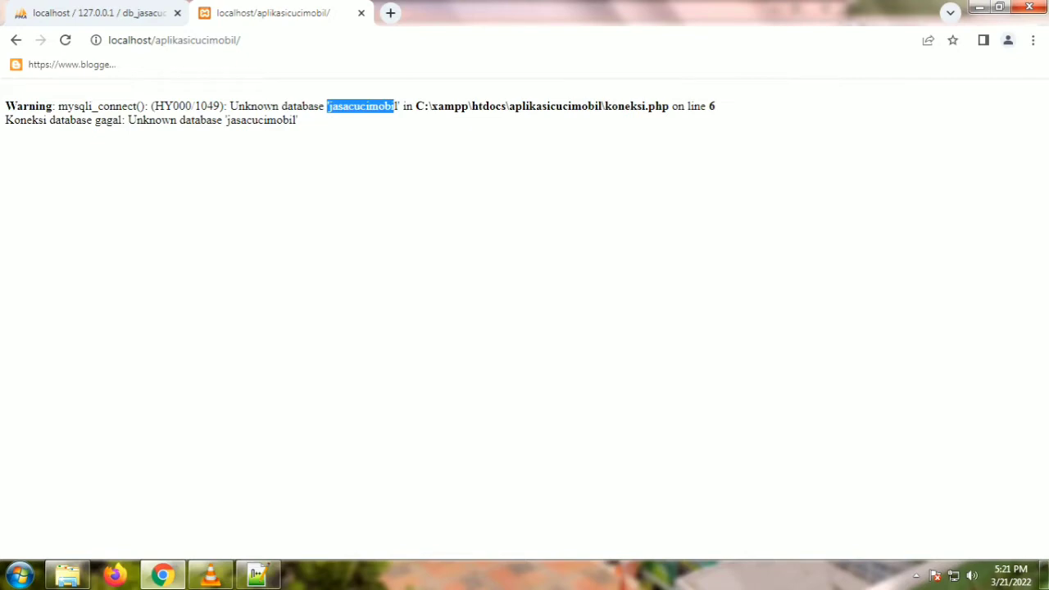
left_click_drag(669, 105, 603, 106)
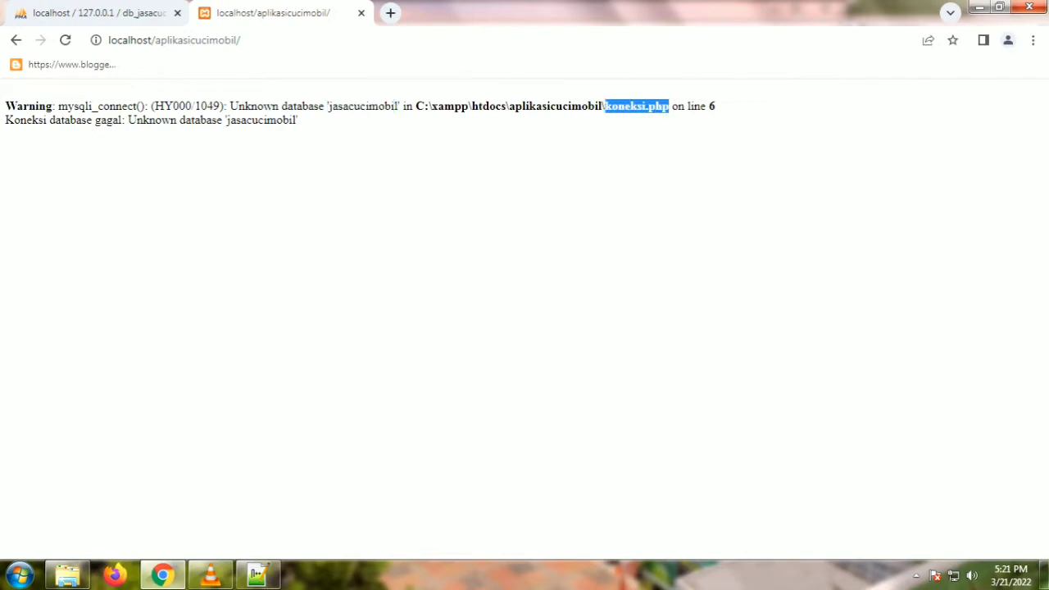
key("ctrl+1")
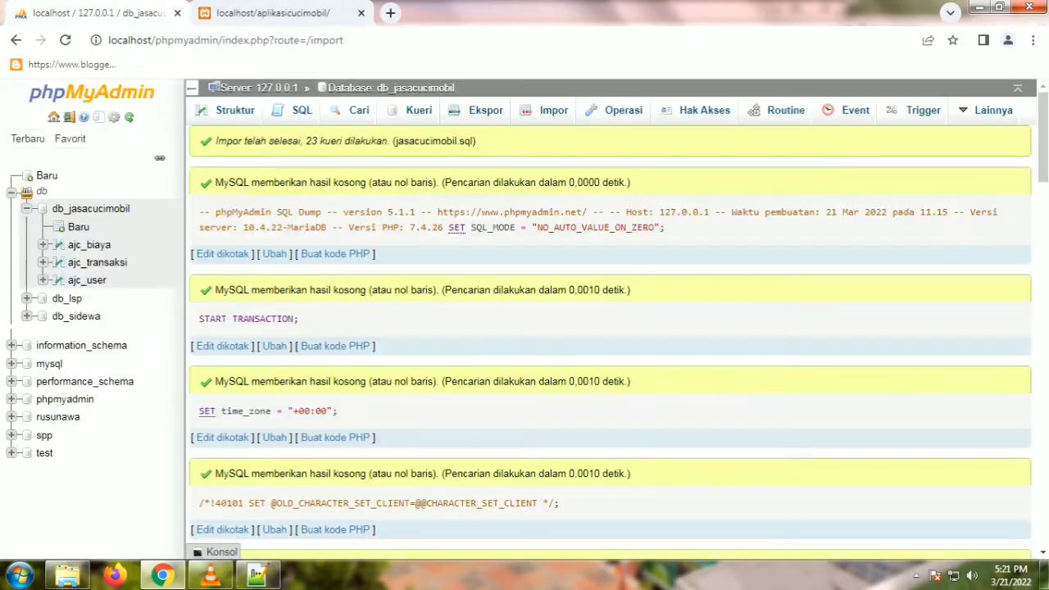
left_click(91, 208)
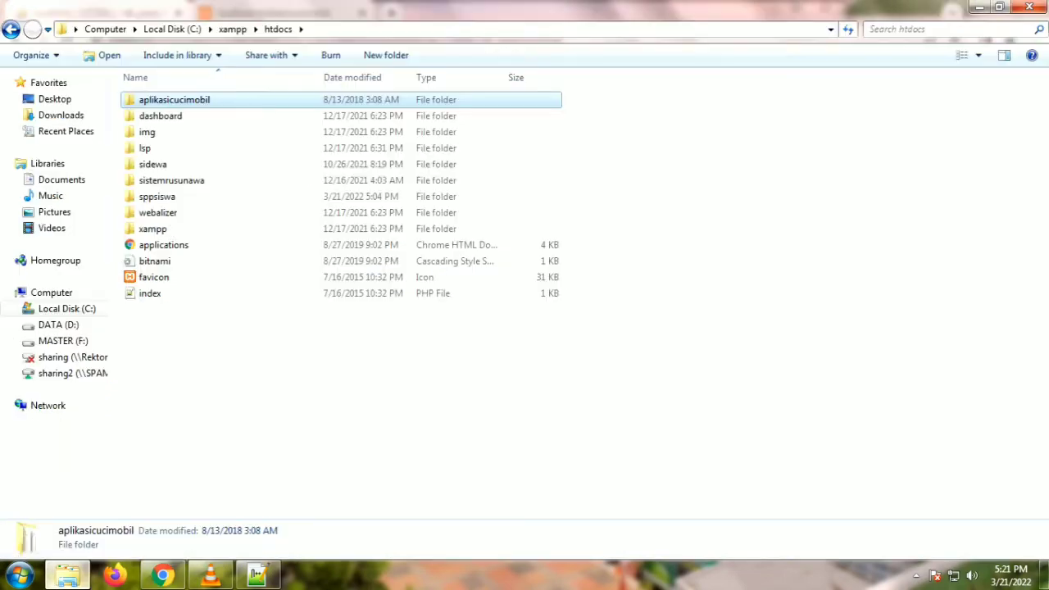
left_click(67, 575)
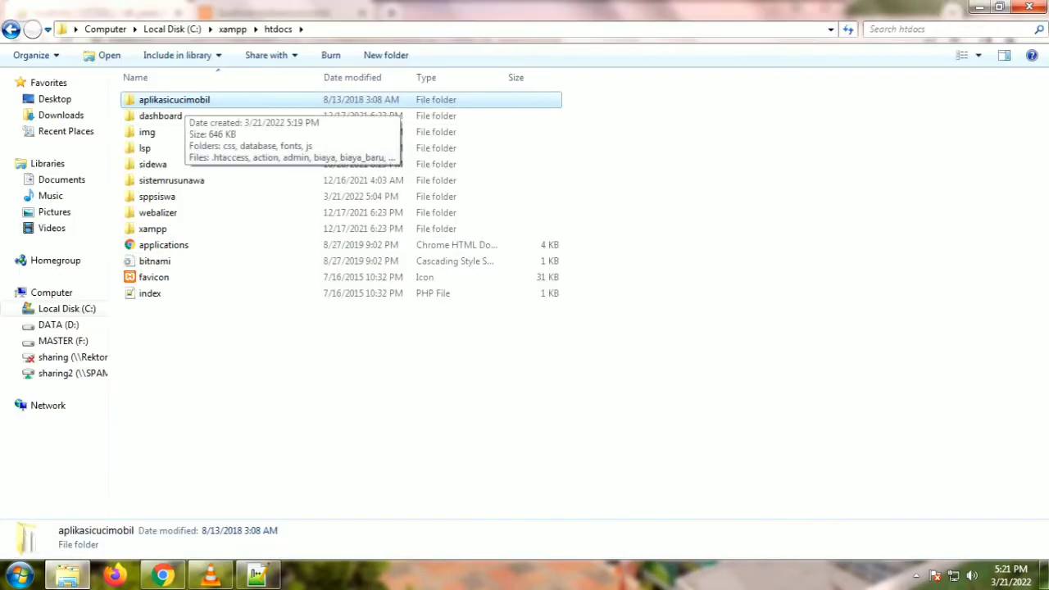
Step: Reopen koneksi.php, confirm $database reads db_jasacucimobil, and save the file
double_click(175, 100)
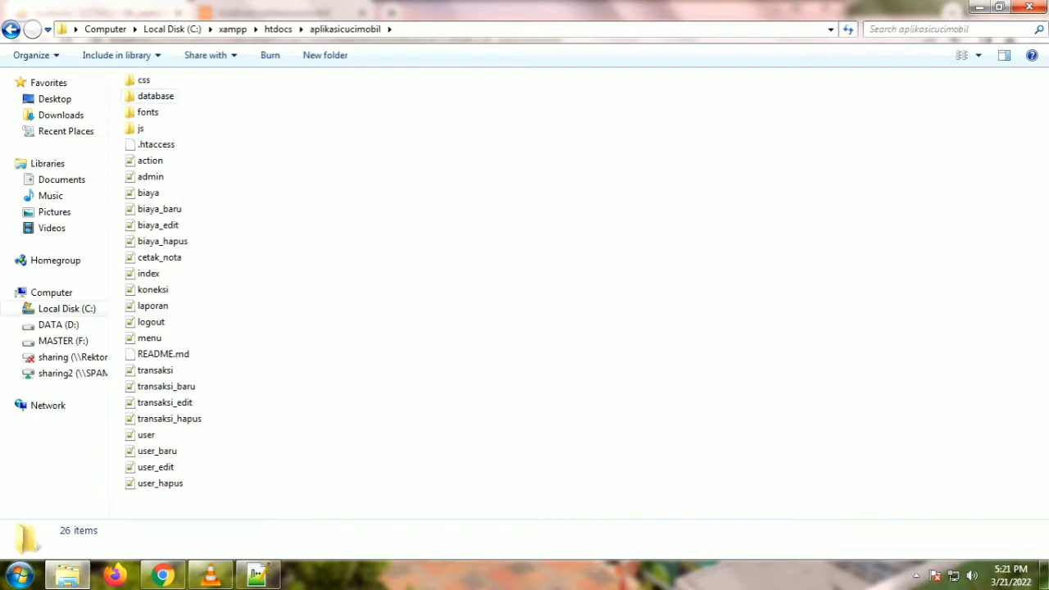
double_click(152, 289)
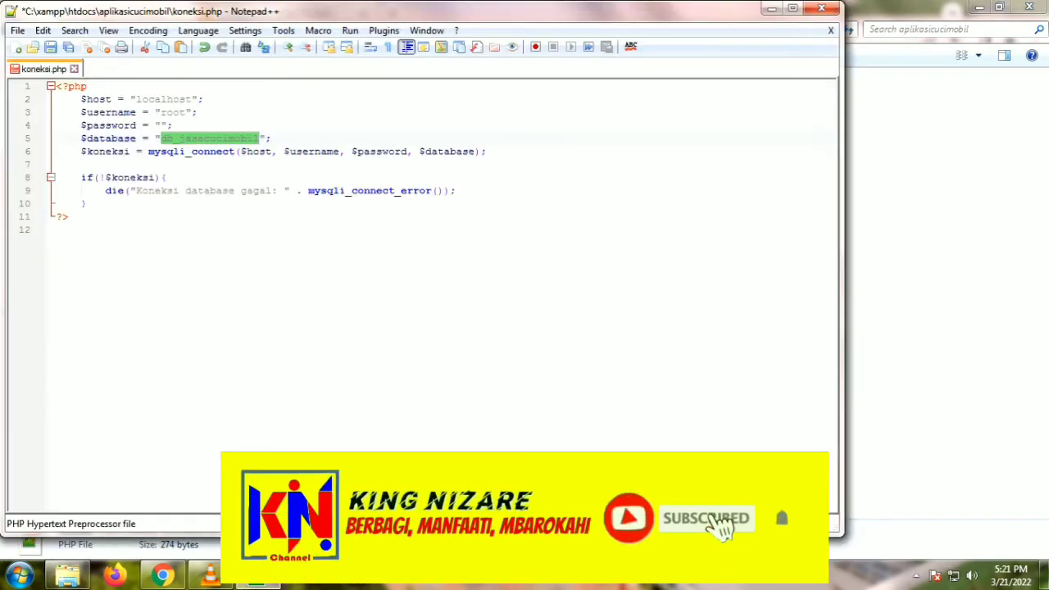
left_click(210, 151)
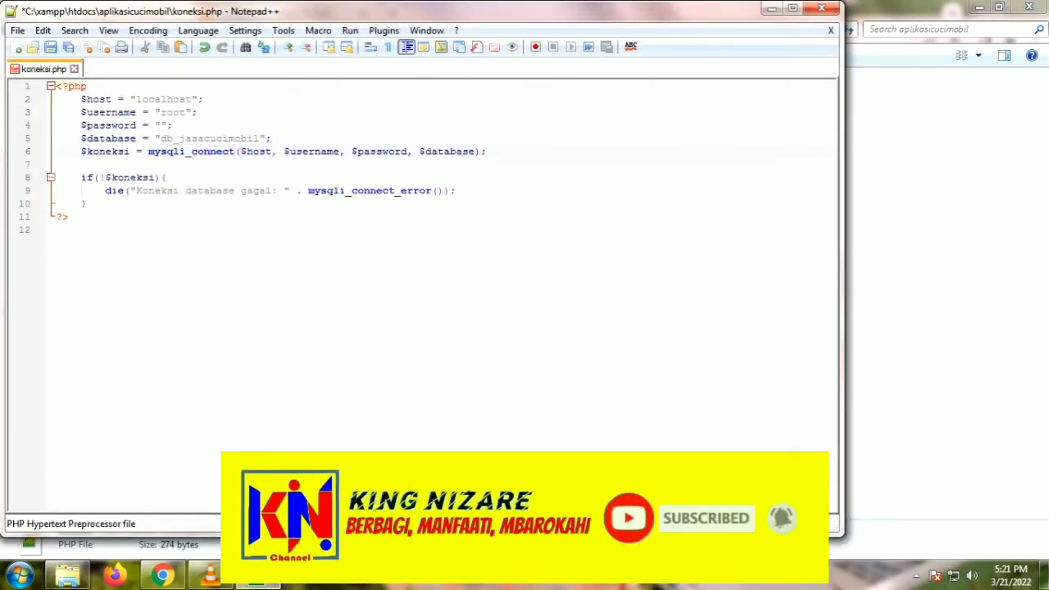
left_click_drag(161, 137, 262, 137)
left_click(261, 150)
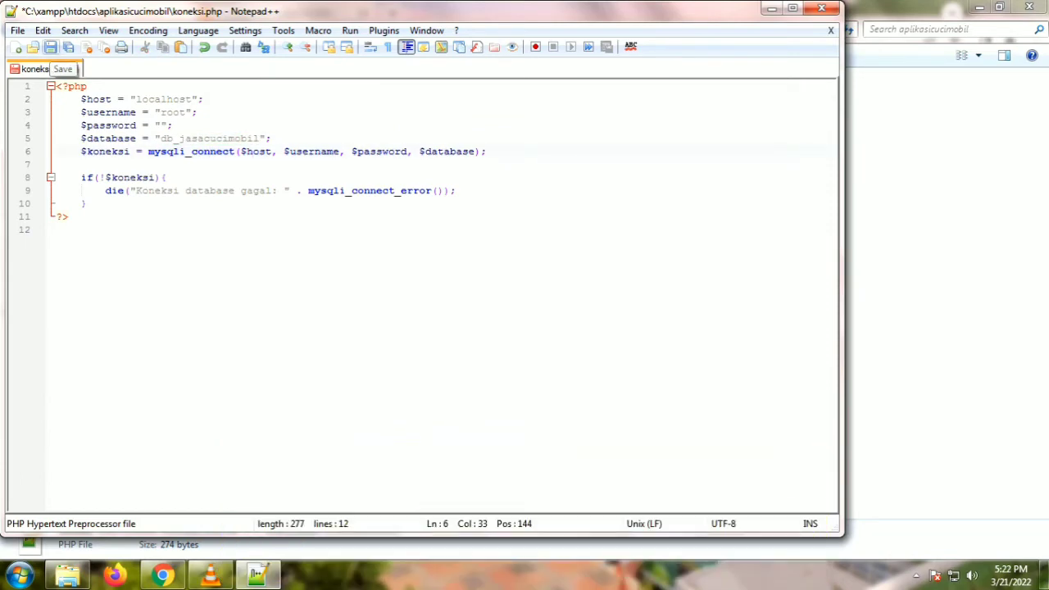
left_click(50, 47)
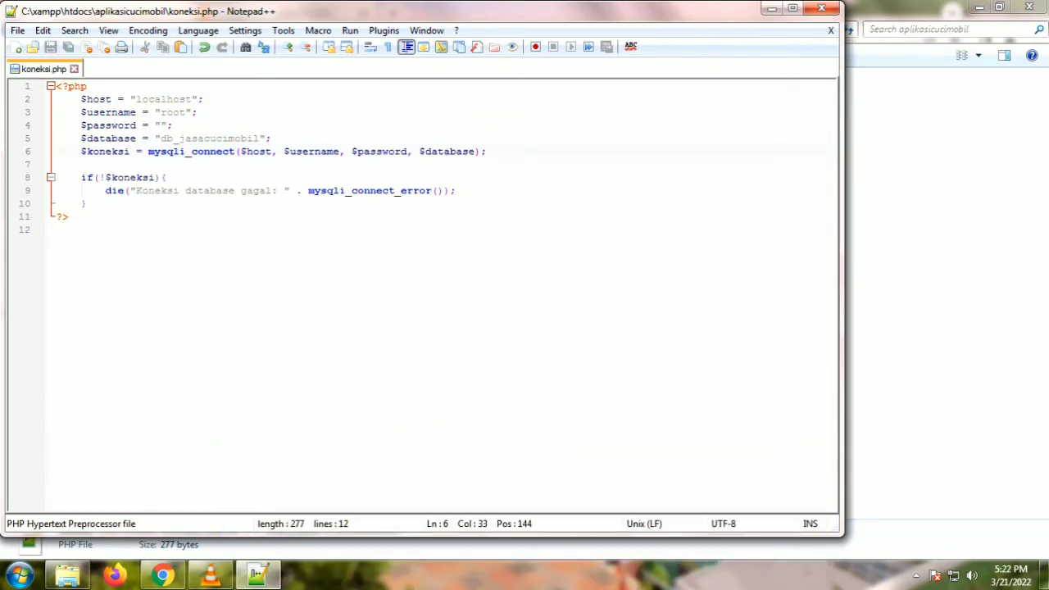
Step: Reload localhost/aplikasicucimobil/ so the fixed connection brings up the Login Admin form
left_click(162, 575)
left_click(270, 14)
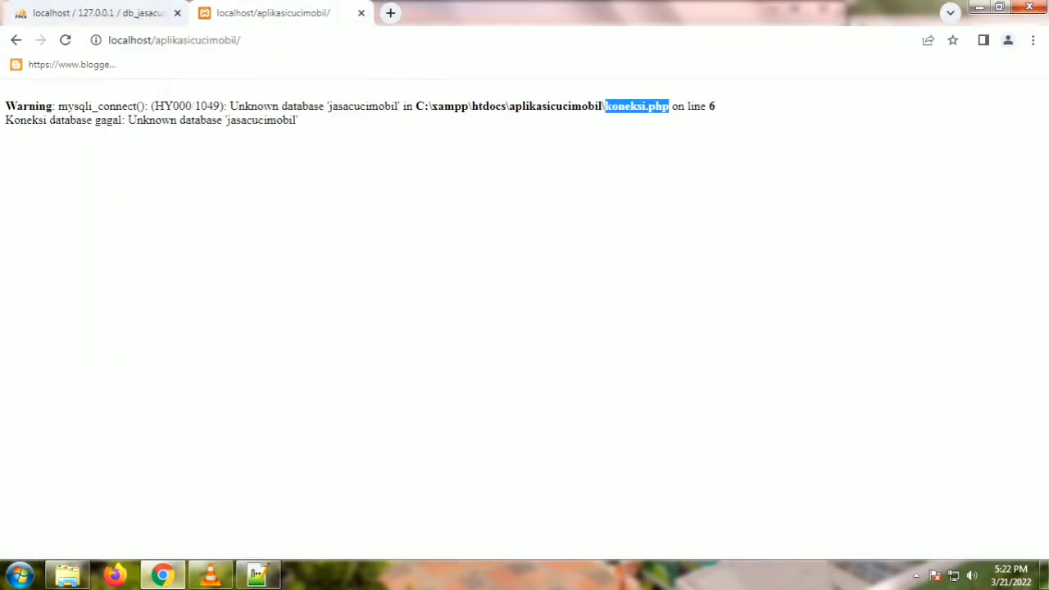
left_click_drag(328, 105, 395, 106)
left_click(395, 105)
key("F5")
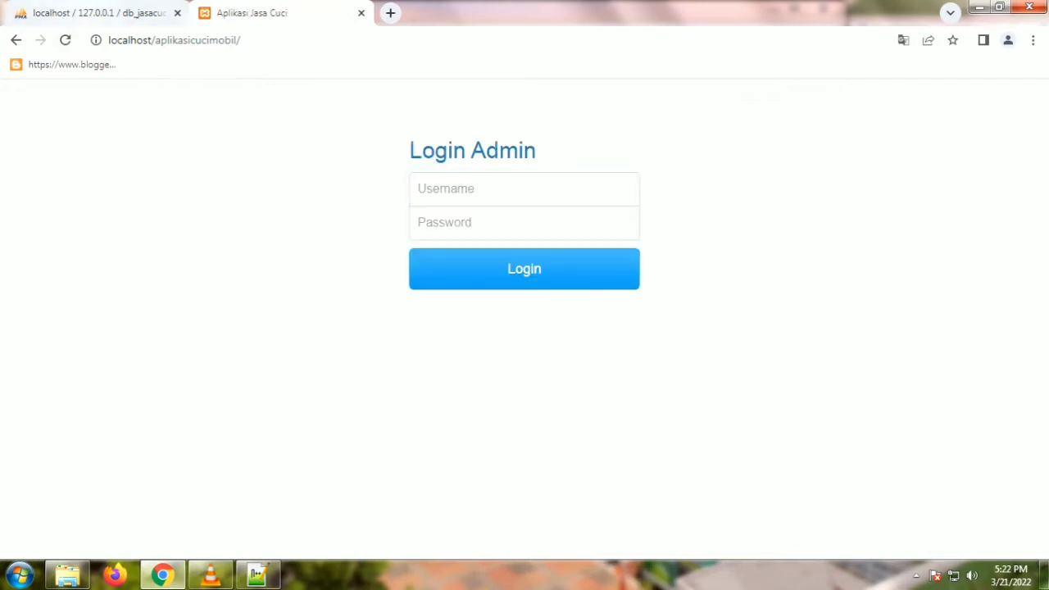
Step: Browse the ajc_user table to find the administrator's username
left_click(90, 14)
left_click(87, 279)
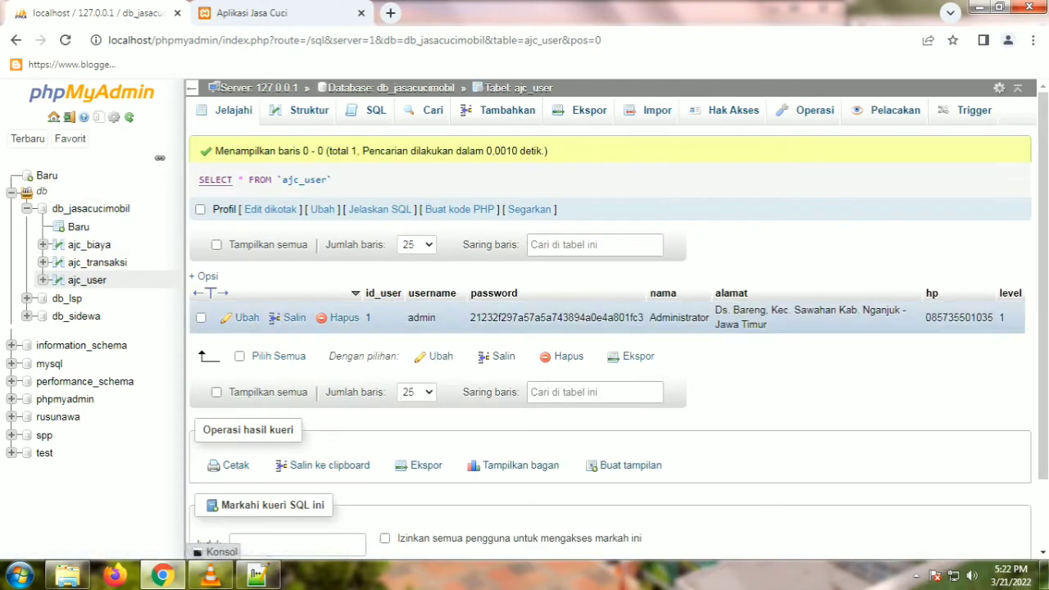
left_click_drag(408, 317, 197, 288)
left_click(252, 13)
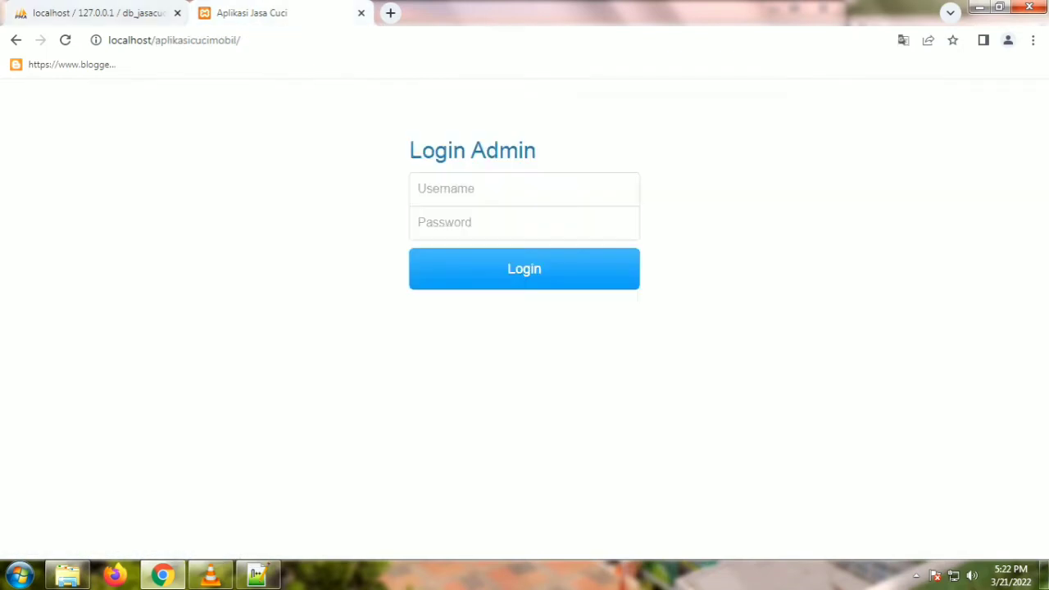
Step: Log in with the saved admin username and the account password
left_click(426, 188)
key("Down")
key("Return")
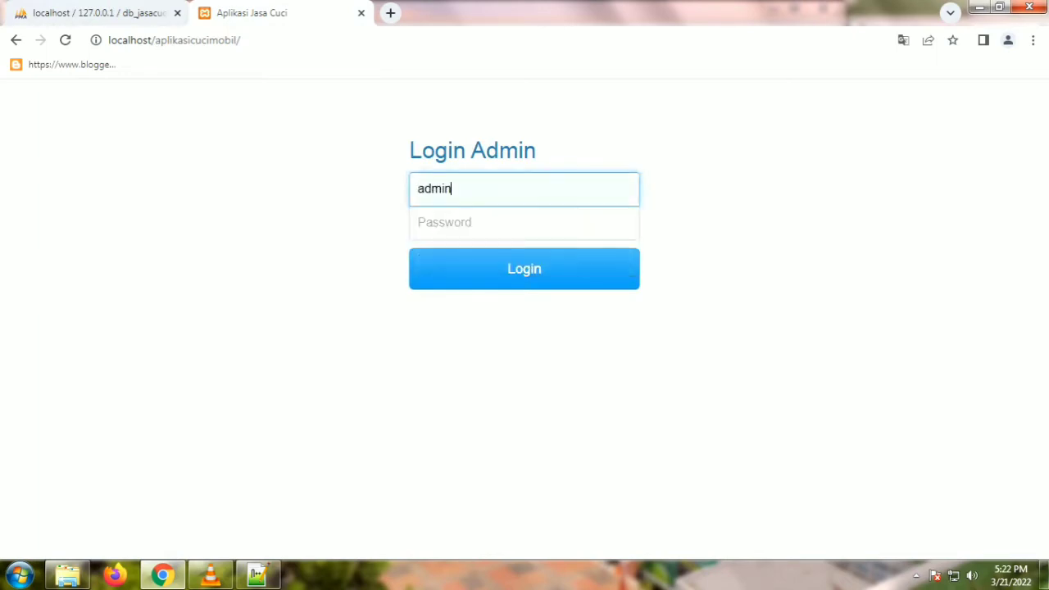
key("Tab")
type("admin")
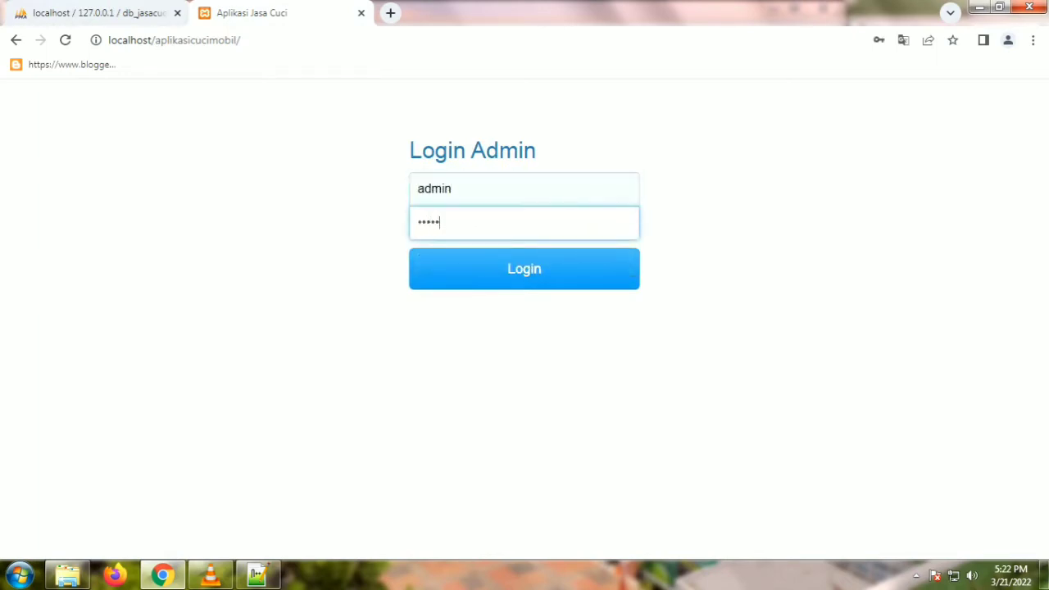
key("Return")
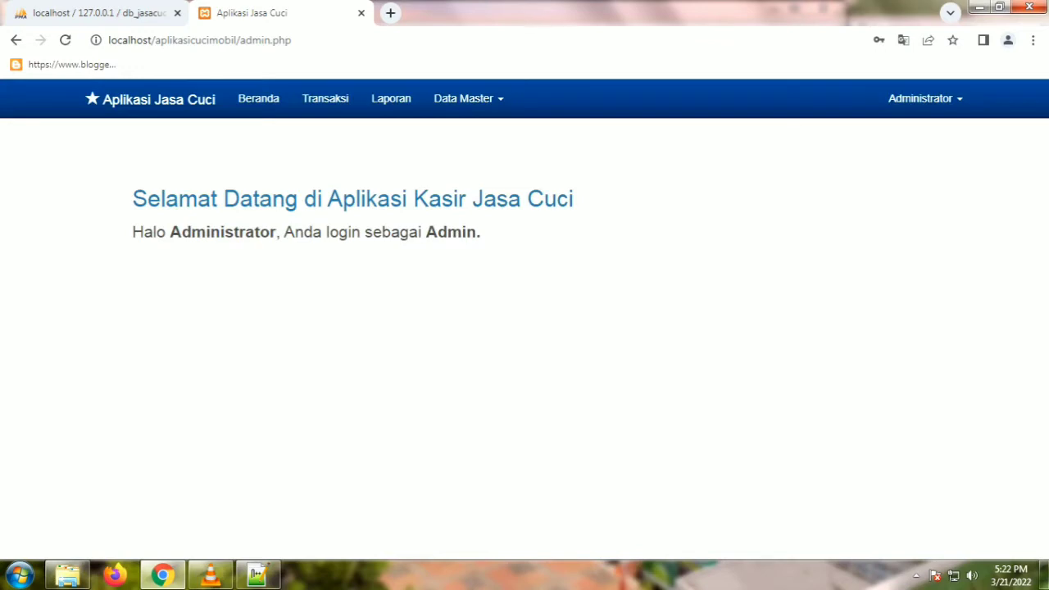
Step: Review the 'Halo Administrator' welcome message and reload the Beranda page
left_click_drag(131, 198, 574, 198)
left_click_drag(132, 232, 480, 232)
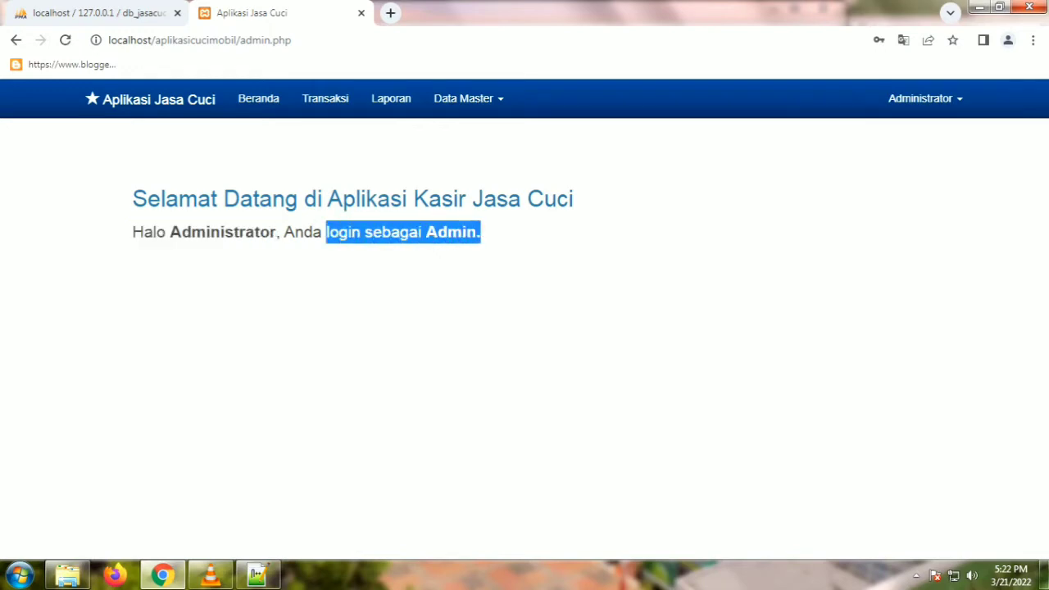
left_click(258, 98)
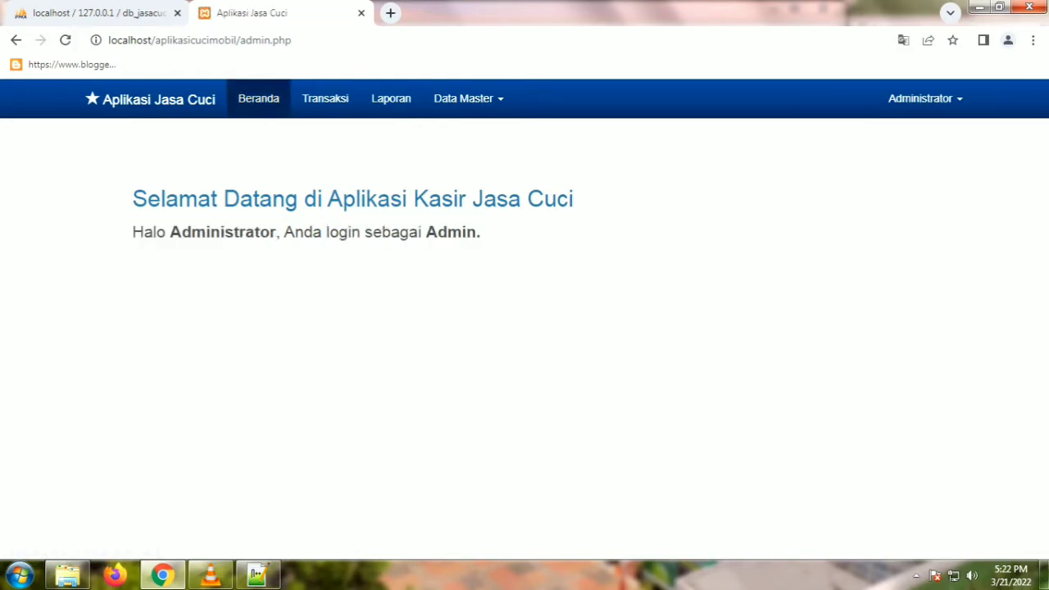
Step: Delete the existing C001 transaction from the Transaksi list
left_click(325, 99)
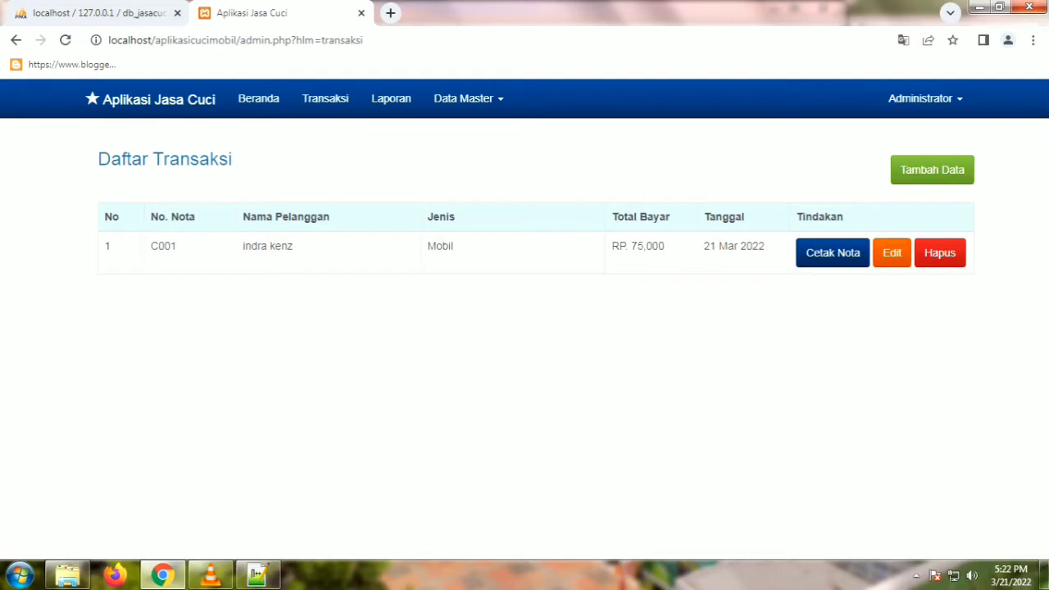
left_click(939, 252)
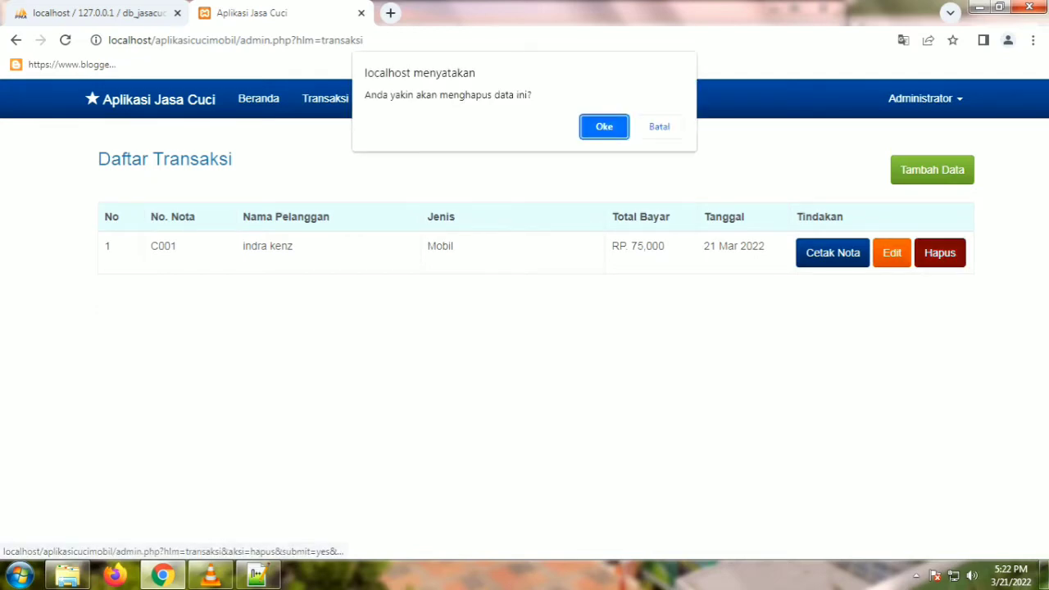
key("Return")
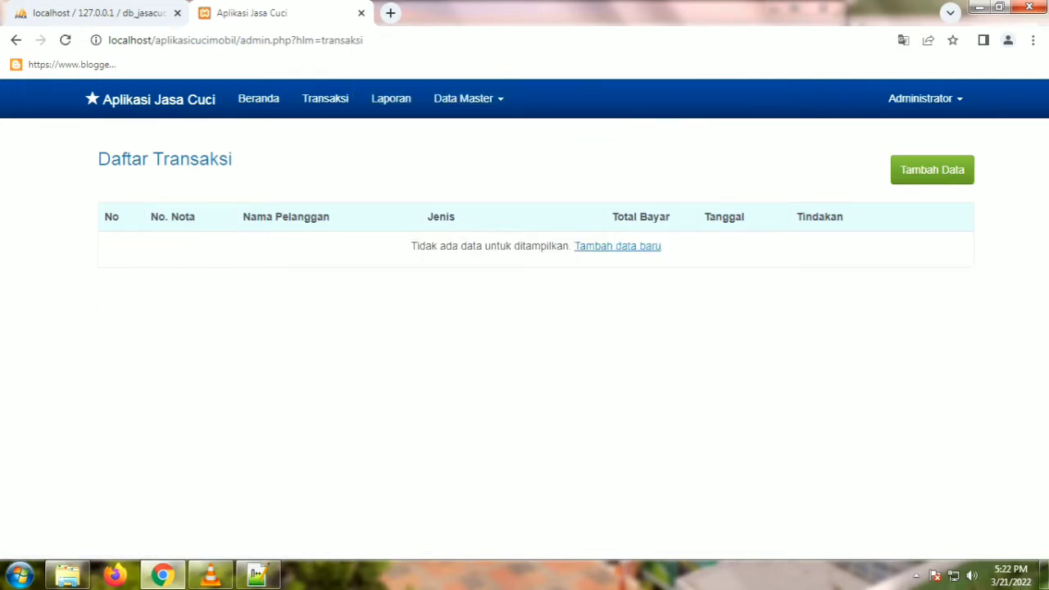
Step: Start a new C001 Mobil transaction with Biaya 30000, Bayar 50000, Kembalian 20000
left_click(618, 245)
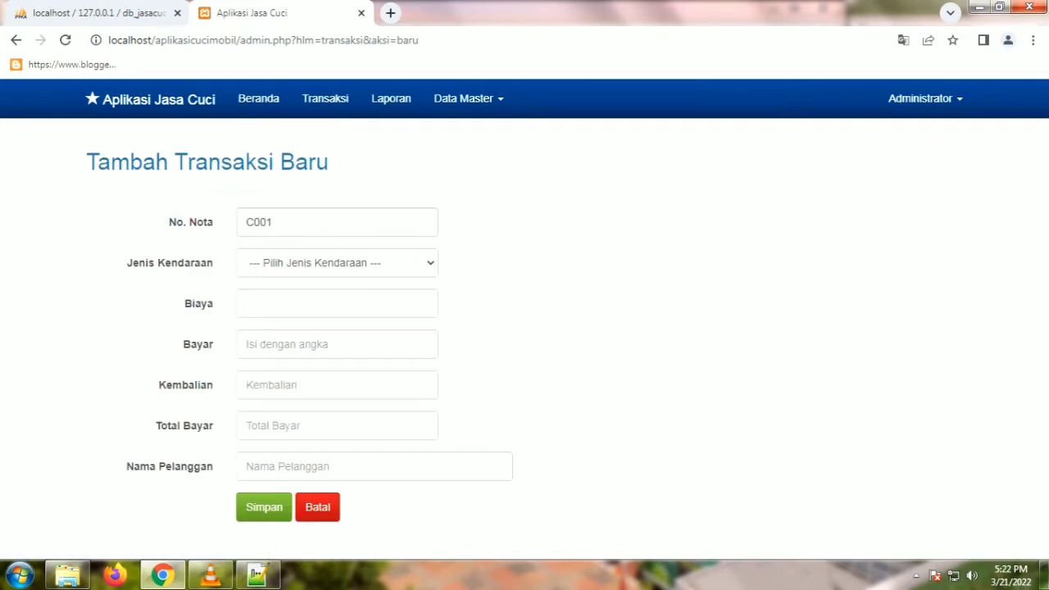
left_click(336, 262)
key("Down")
key("Down")
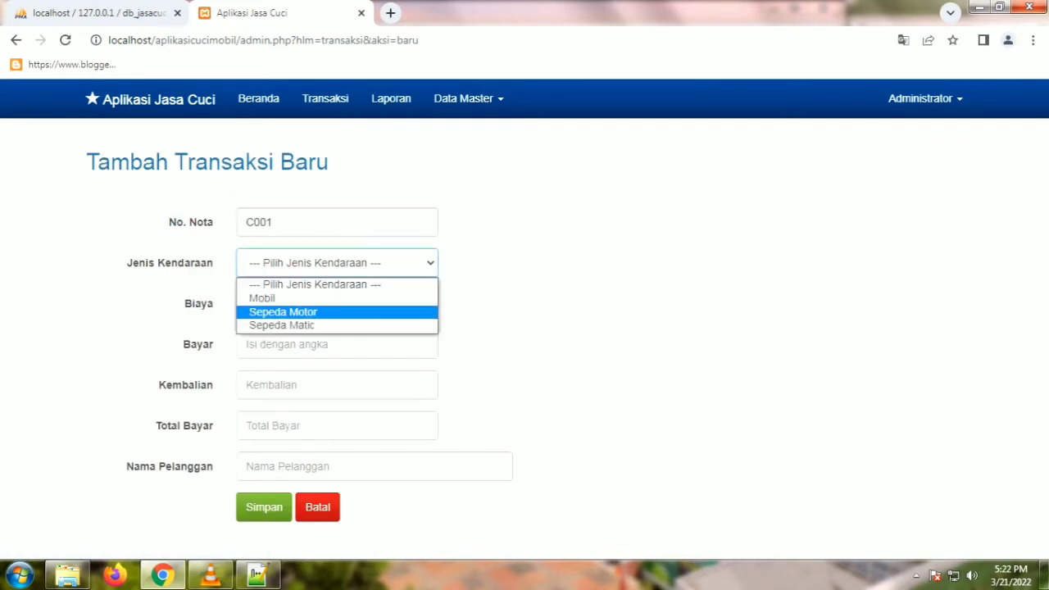
key("Up")
key("Up")
key("Return")
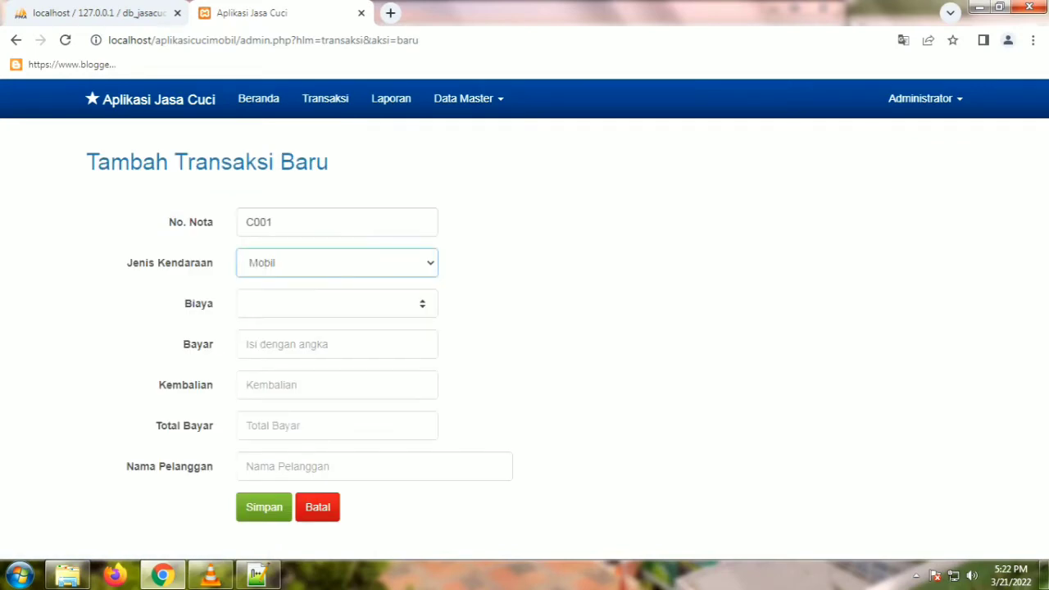
left_click(336, 303)
type("30000")
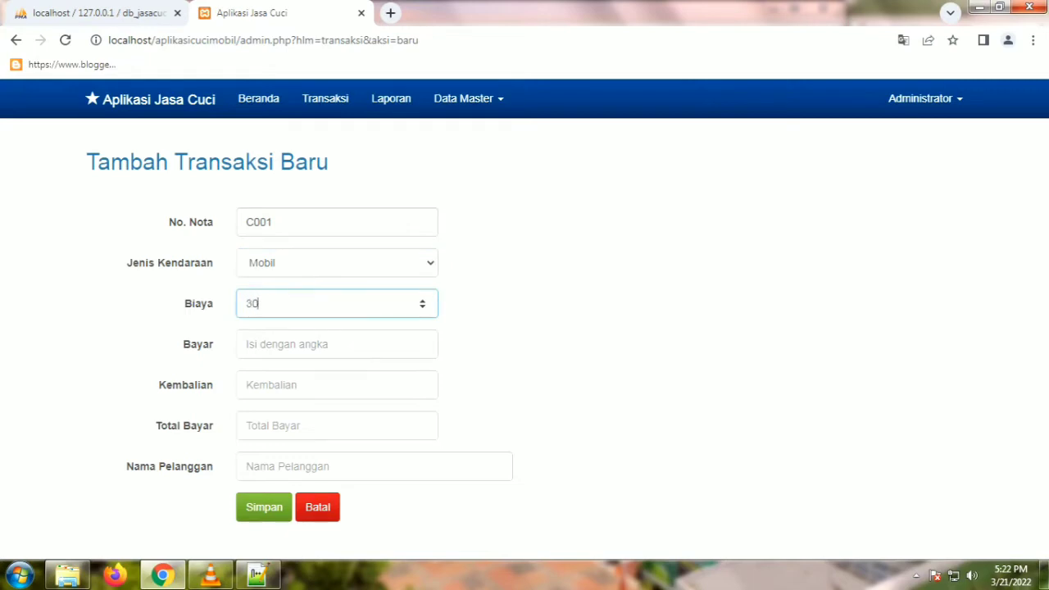
left_click(336, 344)
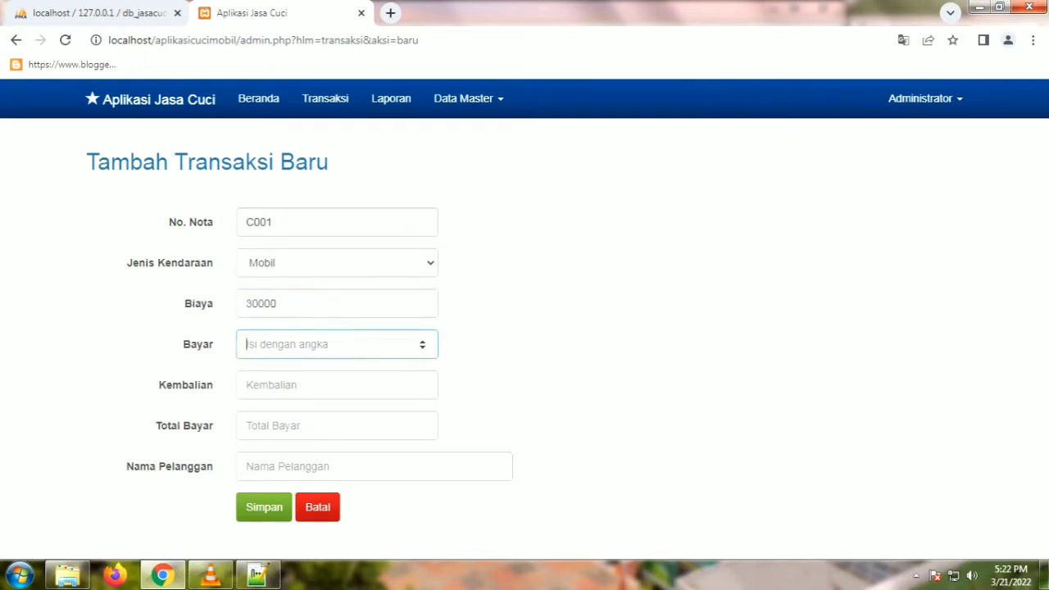
type("50000")
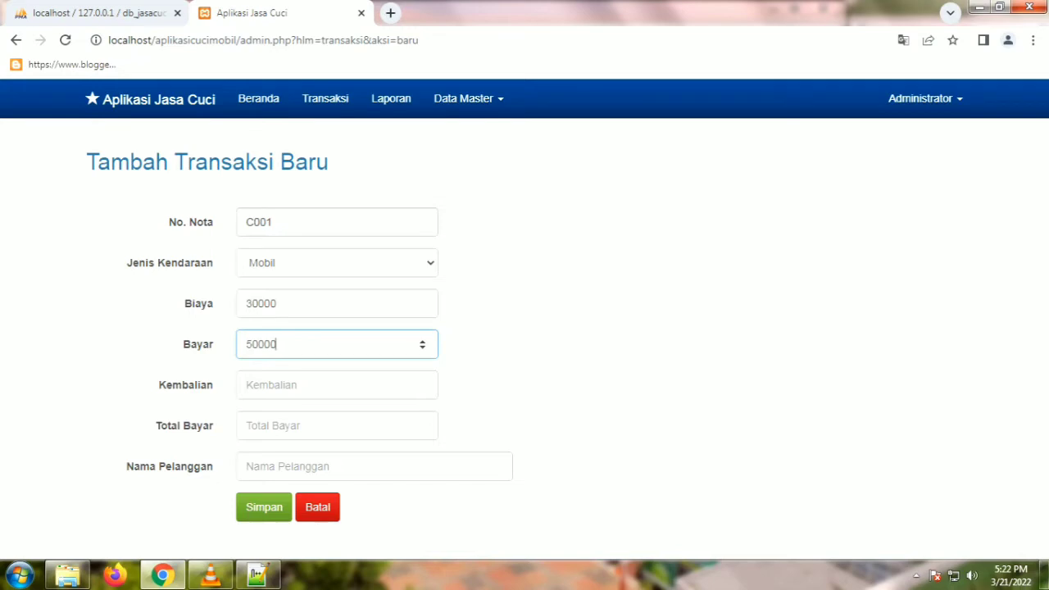
left_click(332, 385)
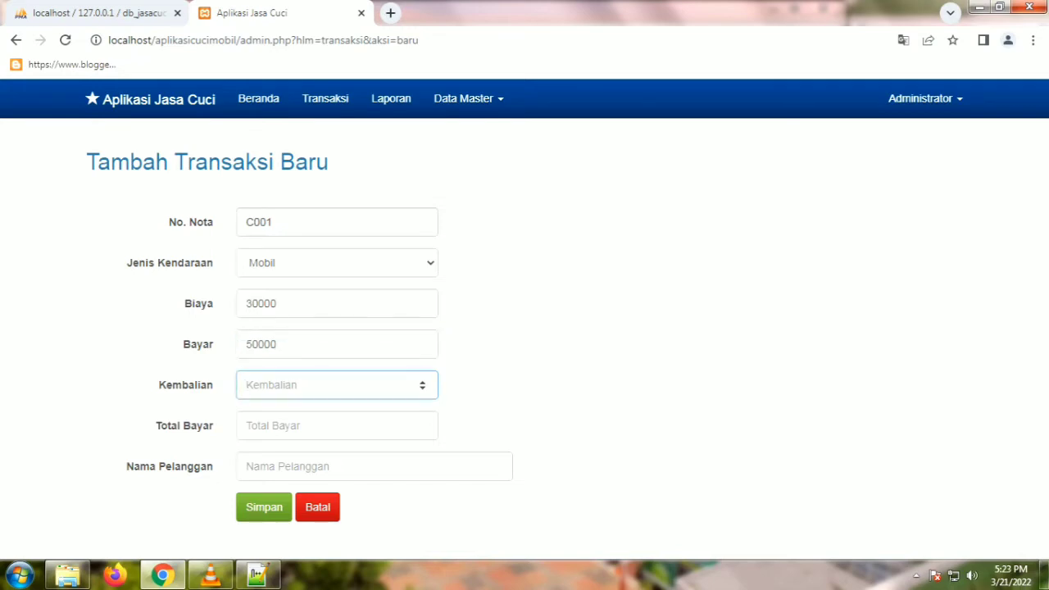
type("20000")
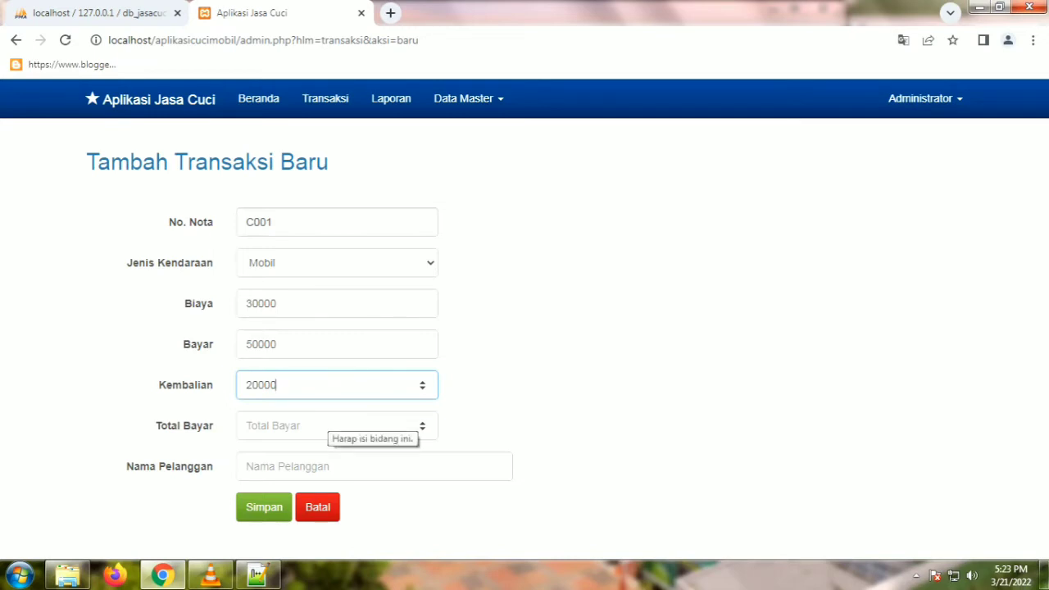
Step: Enter Total Bayar 30000 and the customer's name, then save the transaction
left_click(336, 425)
type("20")
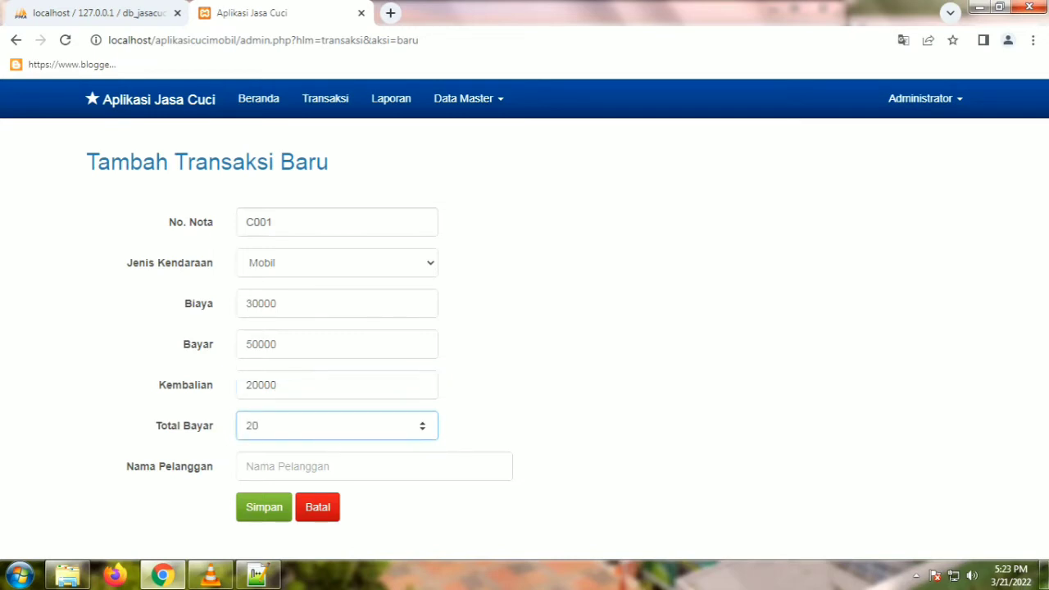
key("BackSpace")
key("BackSpace")
type("30000")
left_click(373, 466)
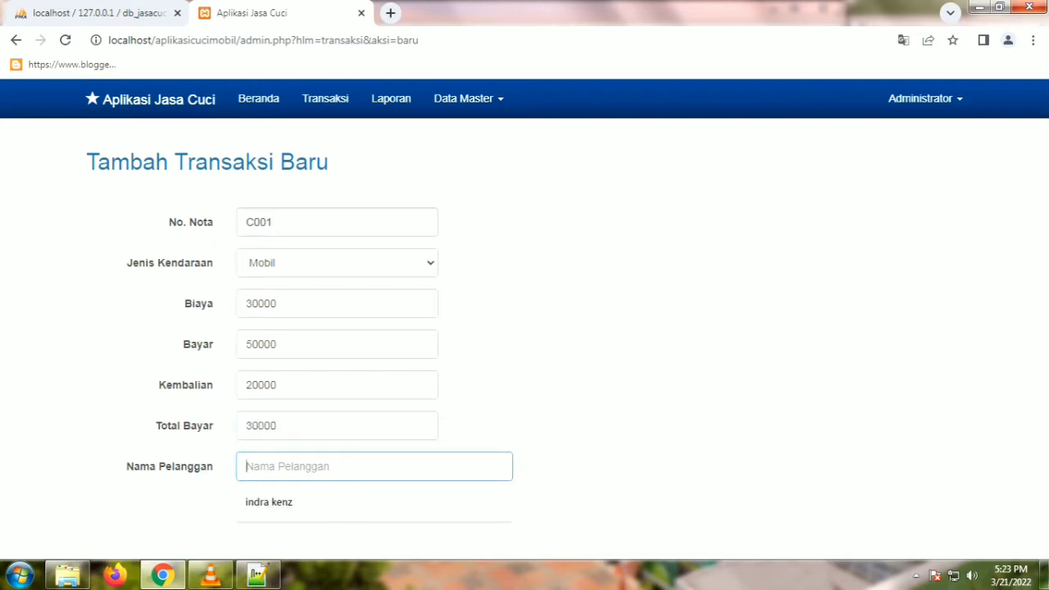
type("Indra kenz")
key("BackSpace")
type("z")
key("Tab")
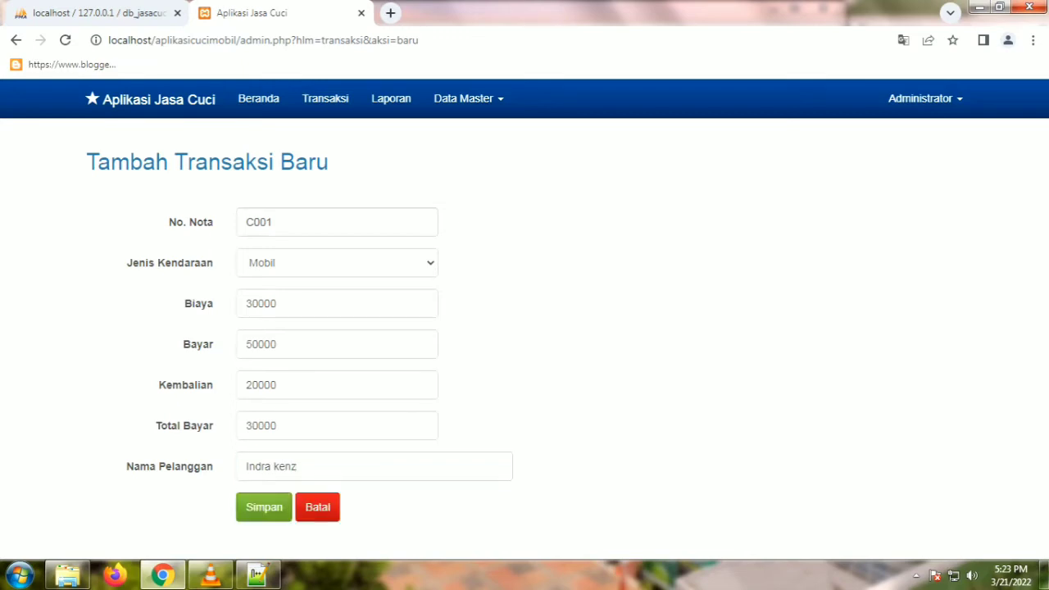
key("Return")
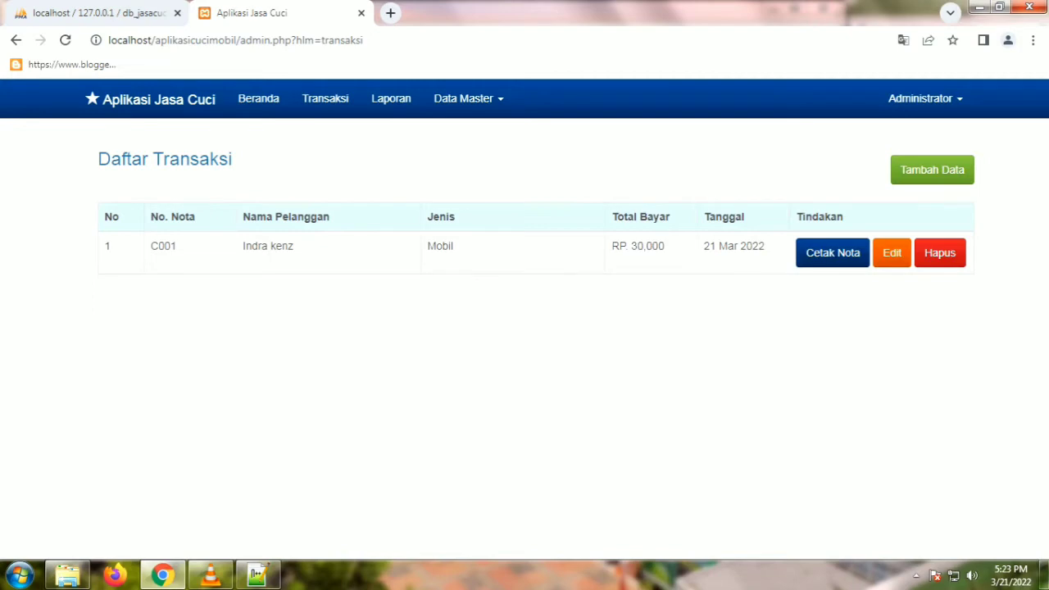
Step: Start transaction C002 as Sepeda Motor with Biaya 10000, Bayar 20000, Kembalian 10000
left_click(931, 169)
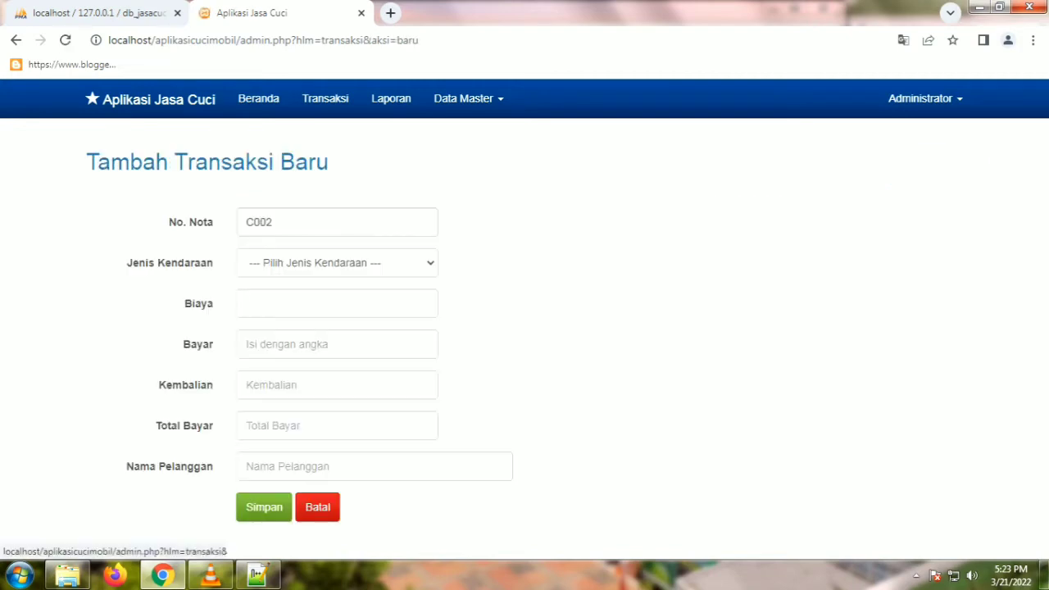
left_click(337, 262)
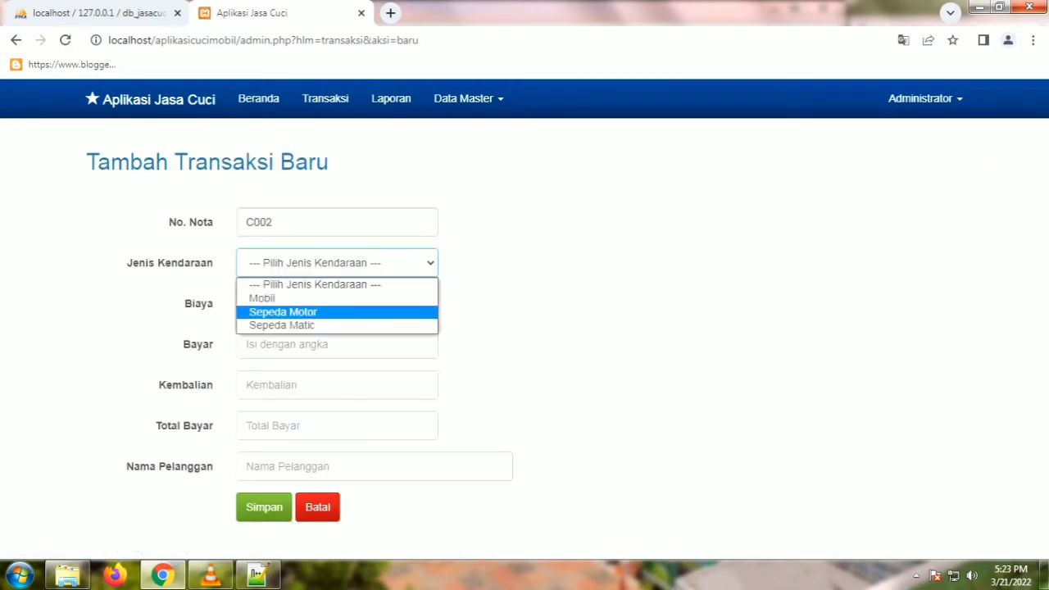
key("Return")
left_click(246, 303)
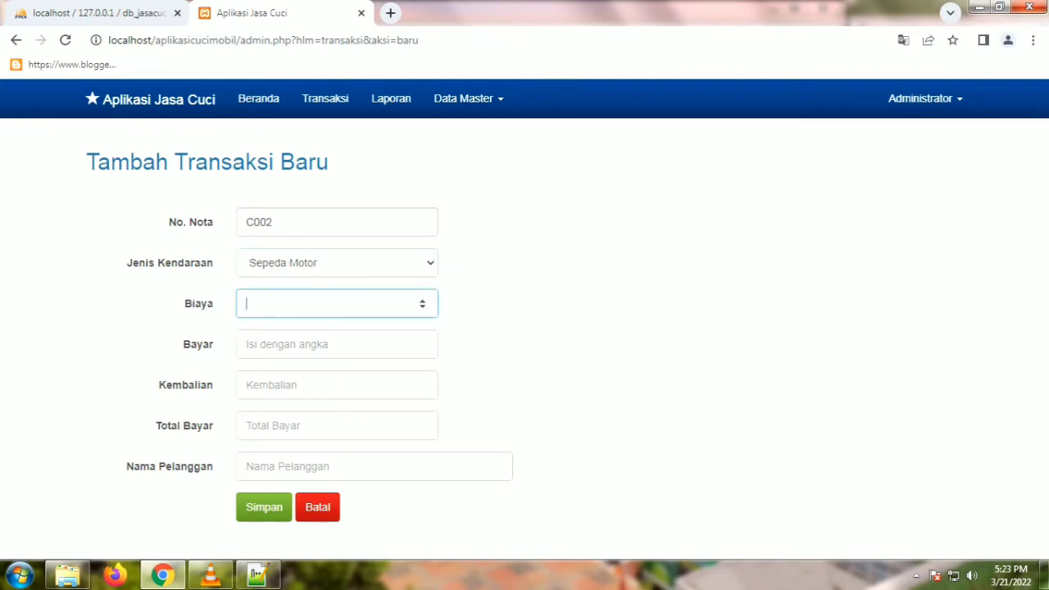
type("10000")
left_click(246, 344)
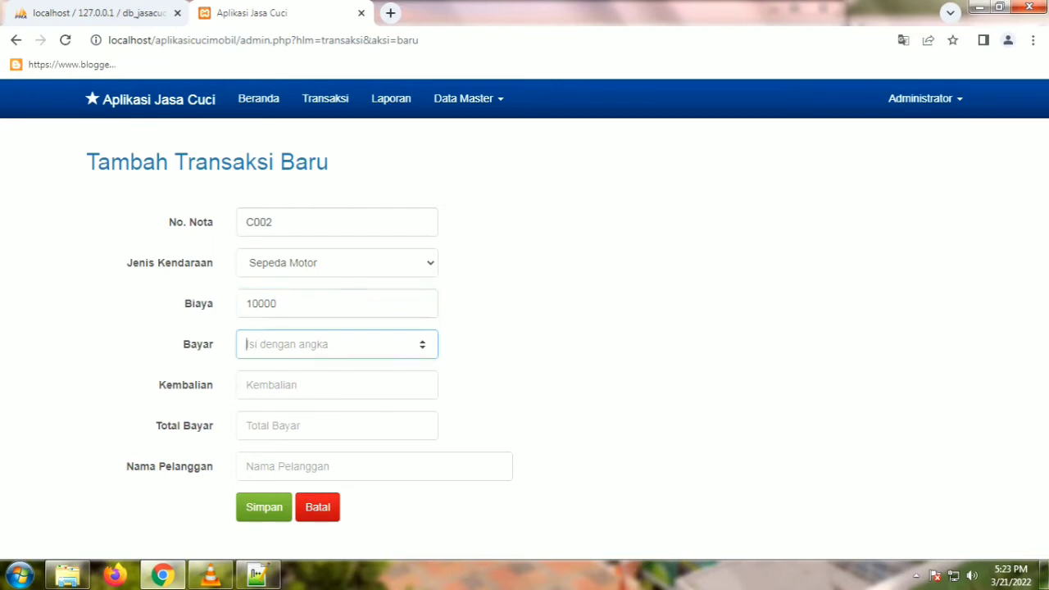
type("20000")
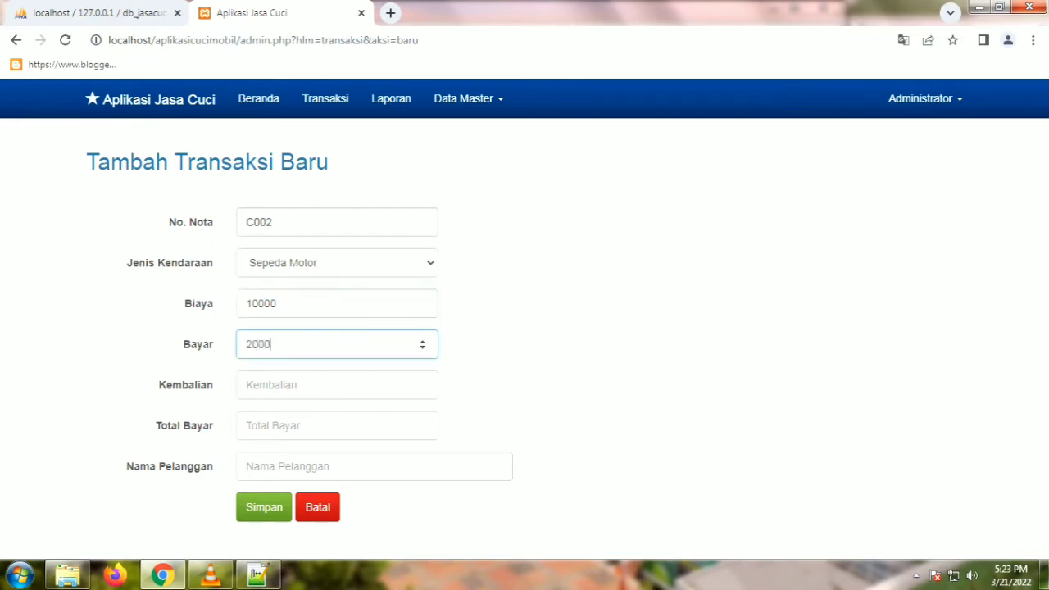
left_click(270, 385)
type("10000")
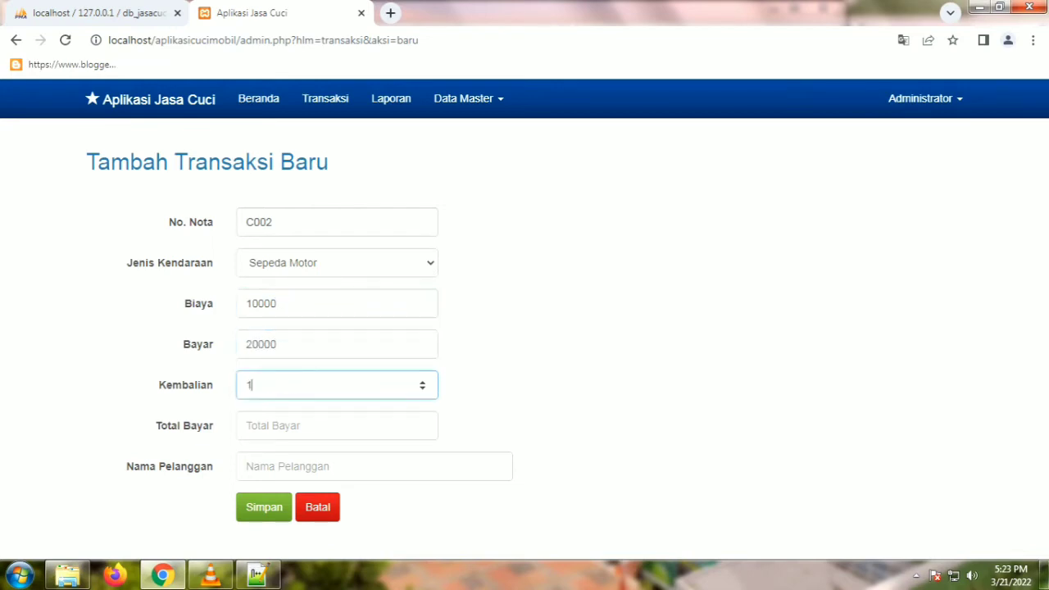
Step: Enter Total Bayar 10000 and the customer's name, then save C002
left_click(270, 426)
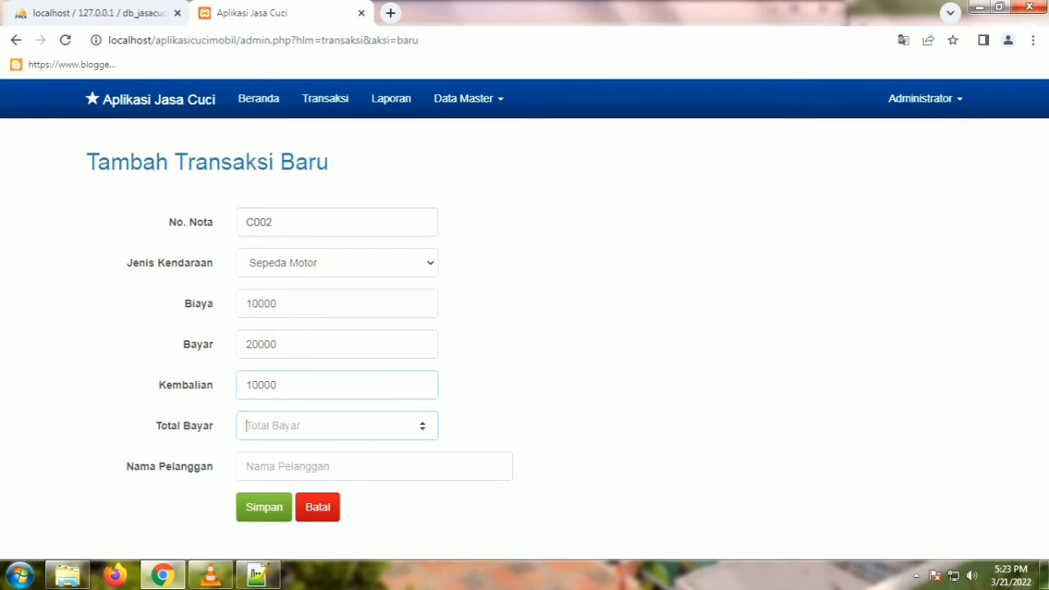
type("10000")
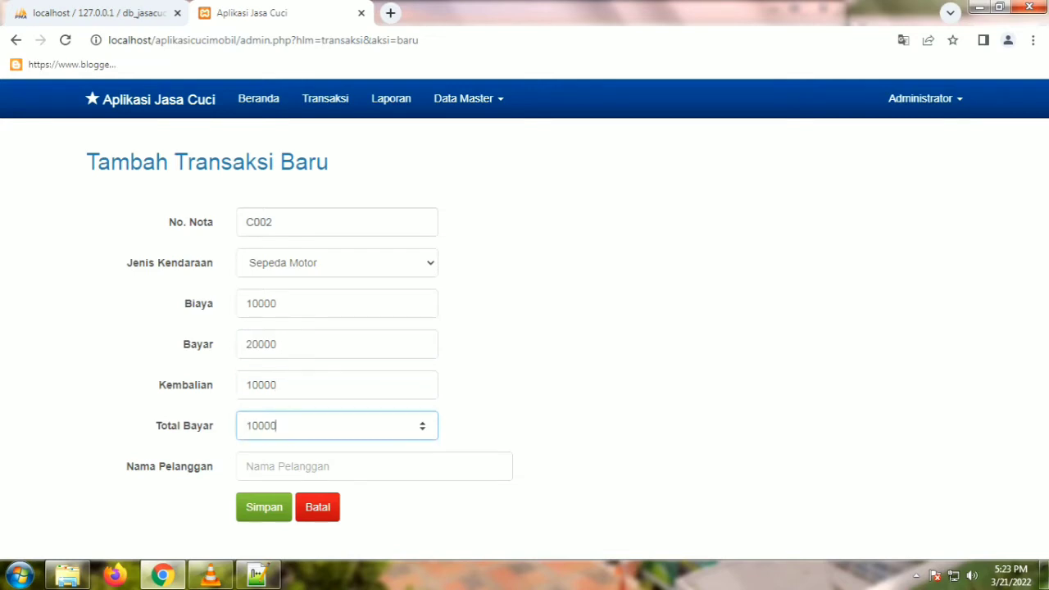
left_click(270, 466)
type("D")
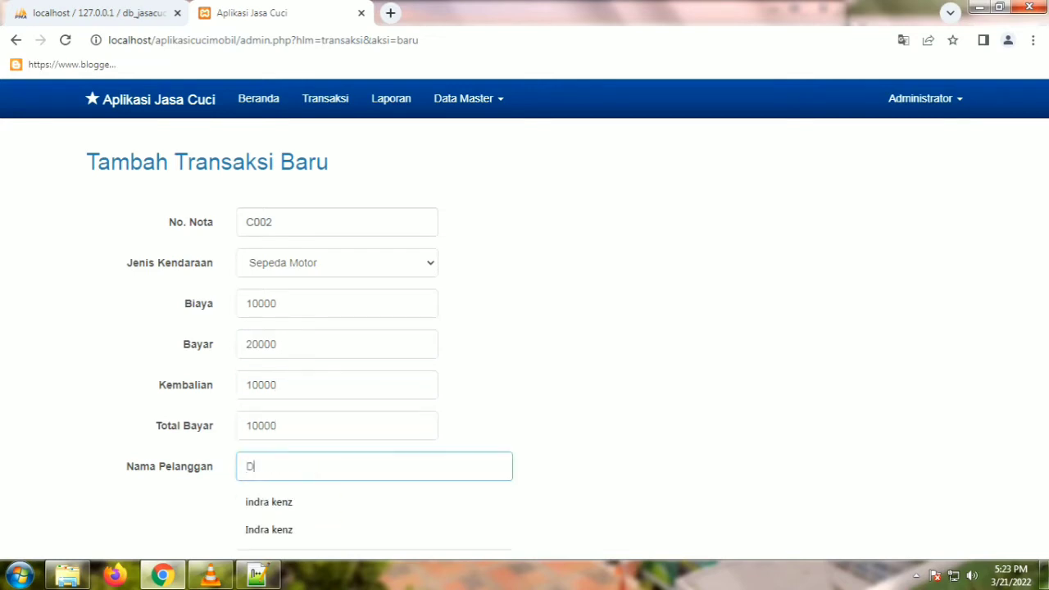
type("oni Sal")
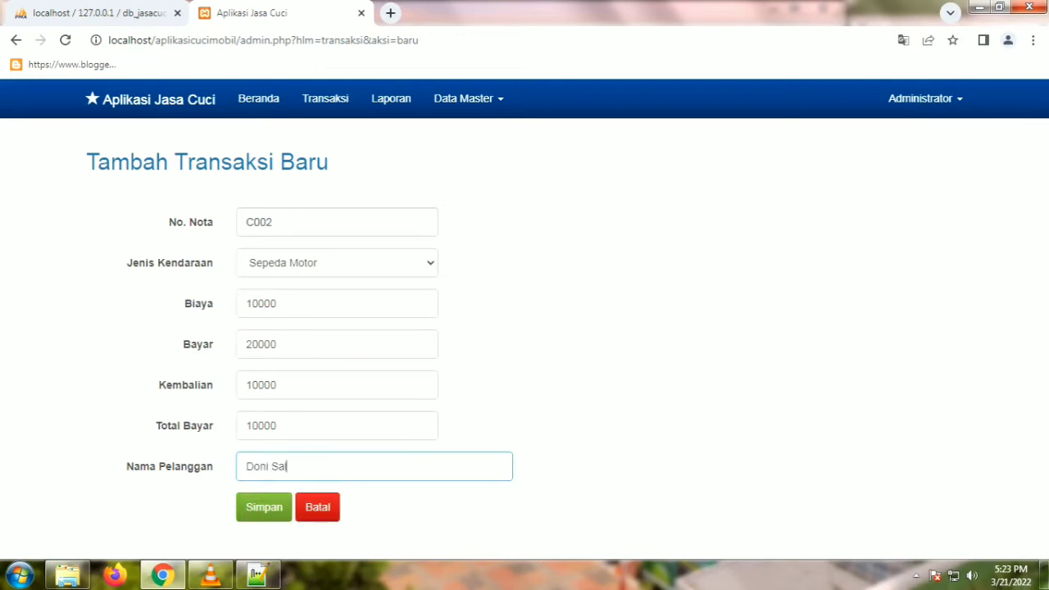
type("manan")
key("Return")
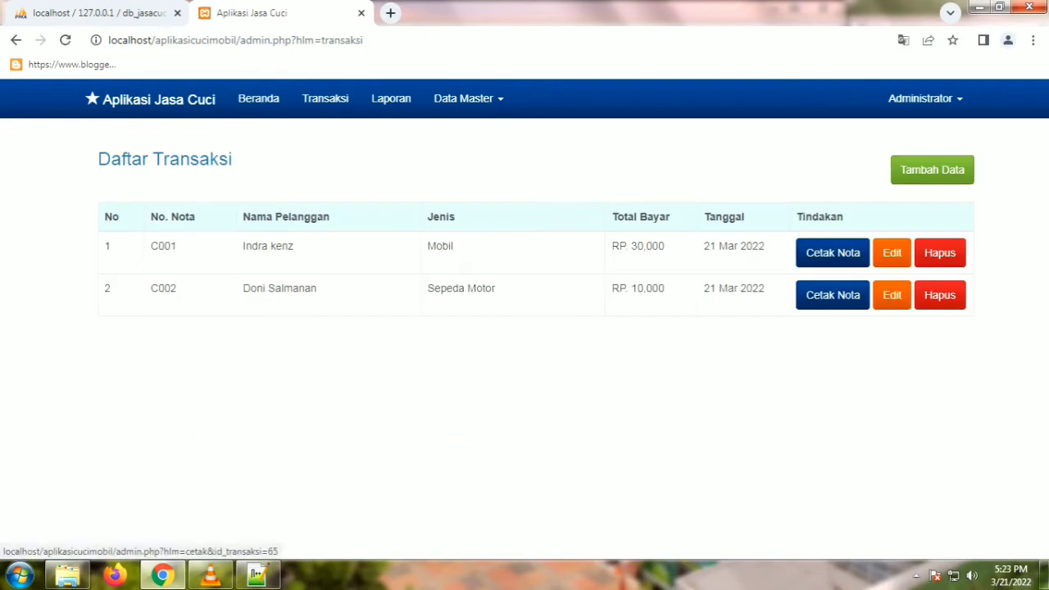
Step: Open transaction C001's printable receipt, look over its print preview, and close the preview
left_click(832, 253)
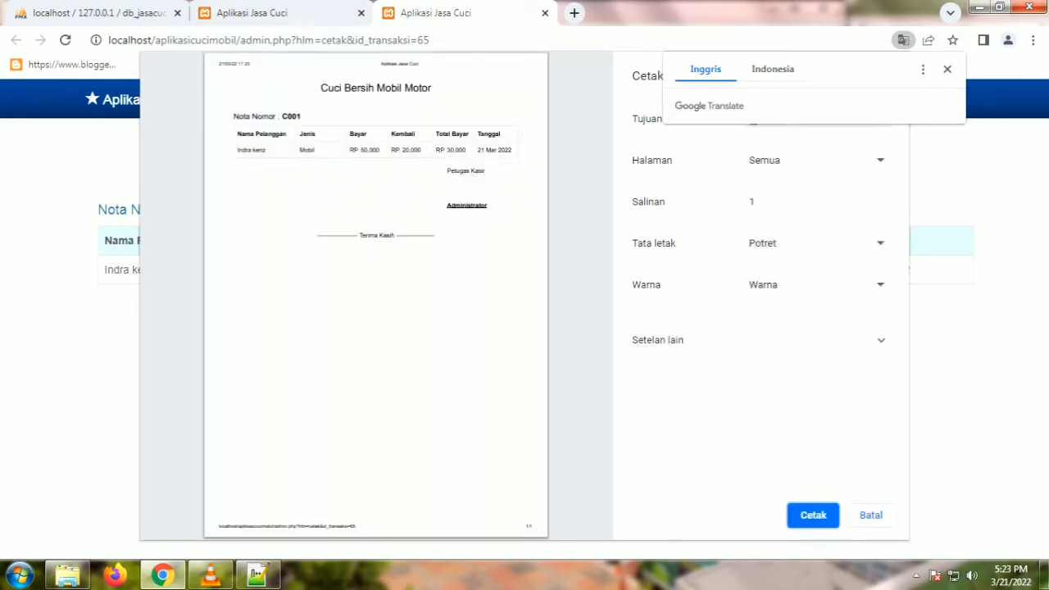
scroll(375, 295, "up", 3)
scroll(373, 295, "up", 2)
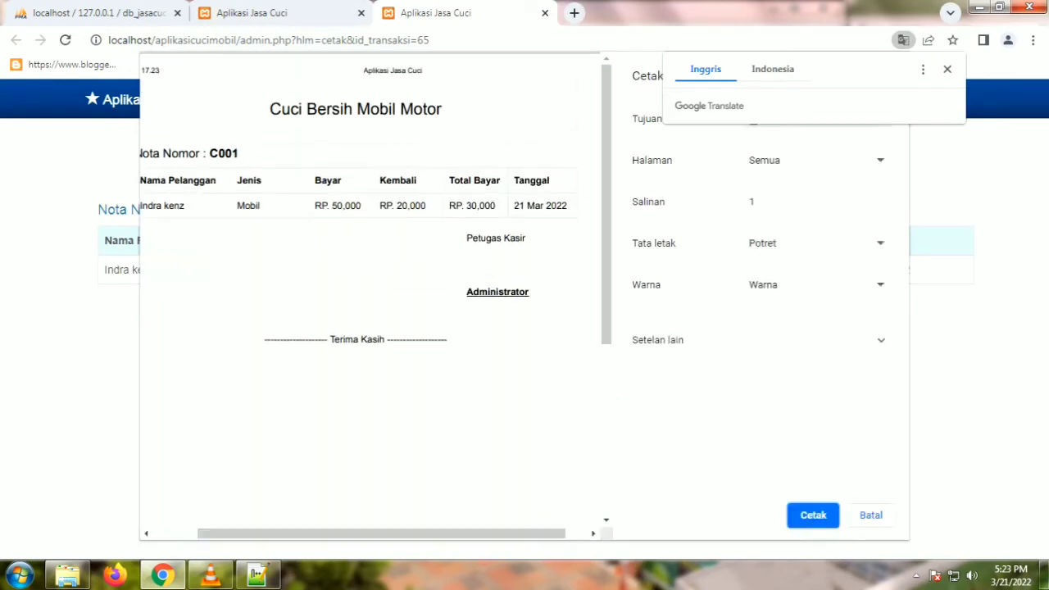
scroll(372, 294, "down", 5)
scroll(373, 295, "up", 5)
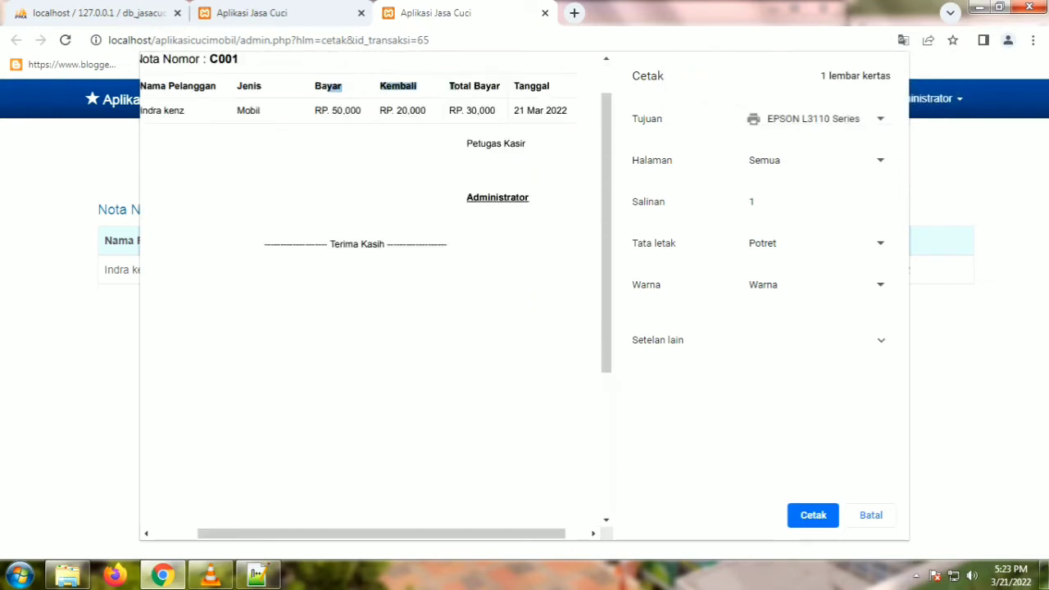
scroll(373, 295, "left", 2)
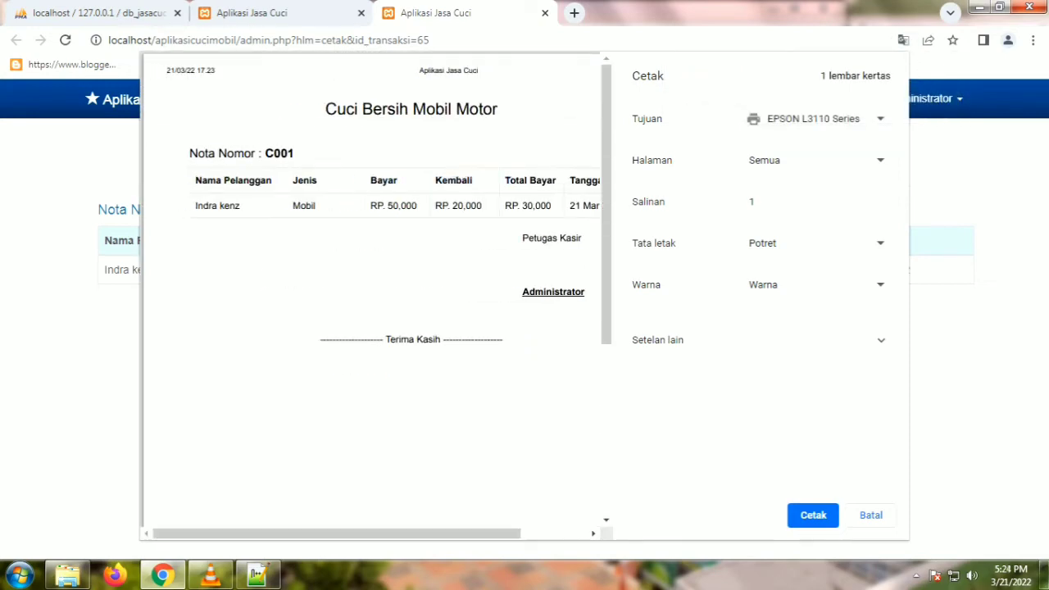
key("Escape")
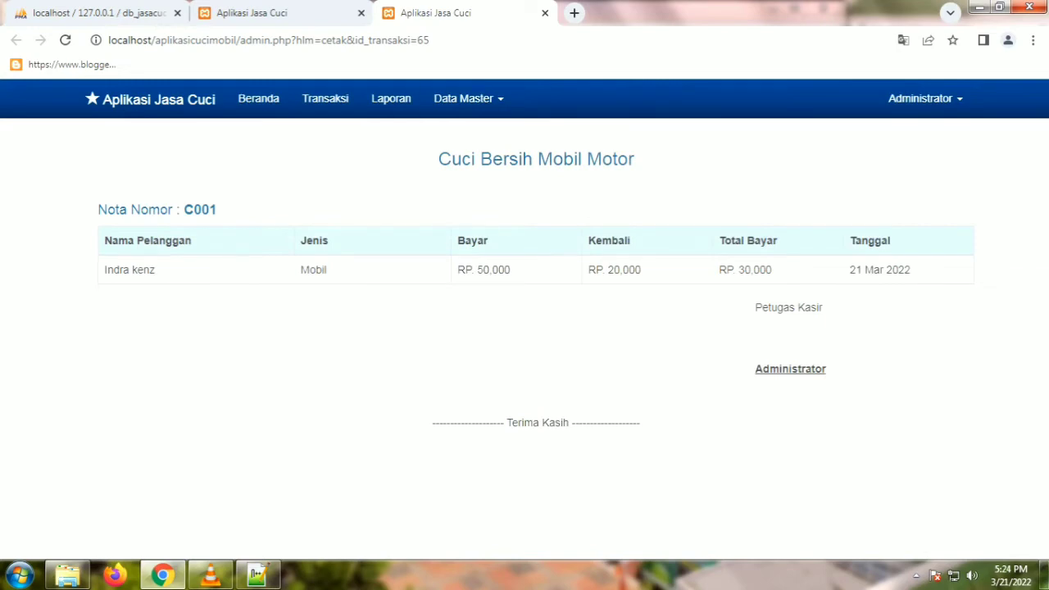
Step: Edit transaction C001 so its Total Bayar reads 30000, and save it
left_click(258, 98)
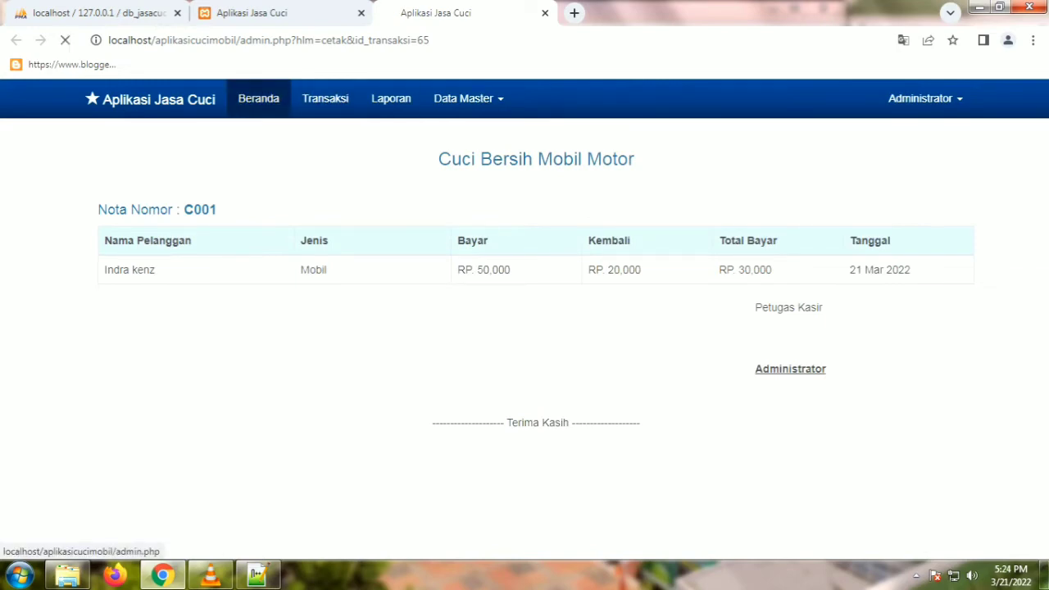
left_click(325, 98)
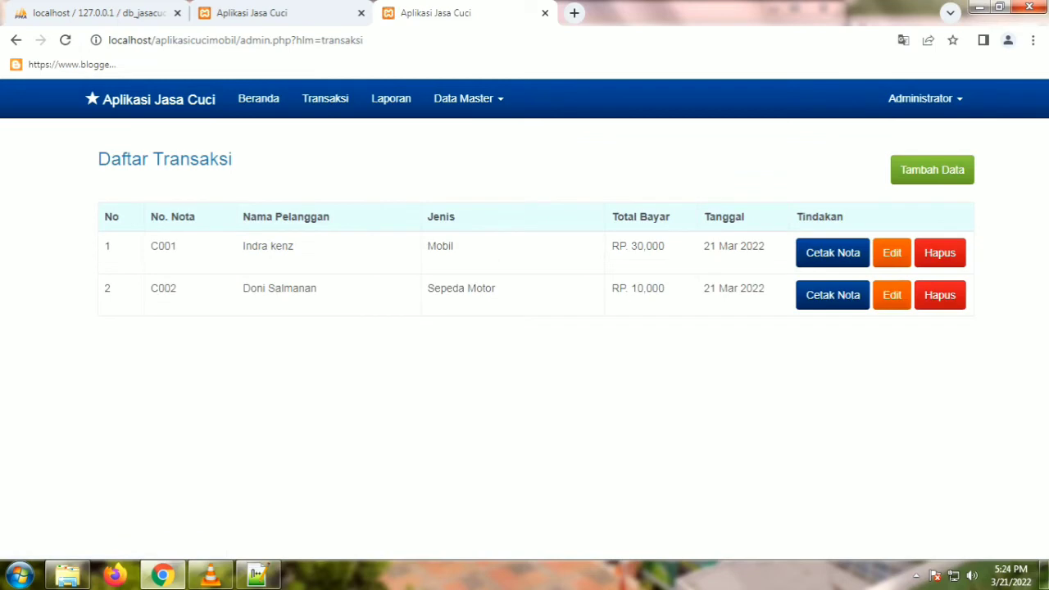
left_click(891, 252)
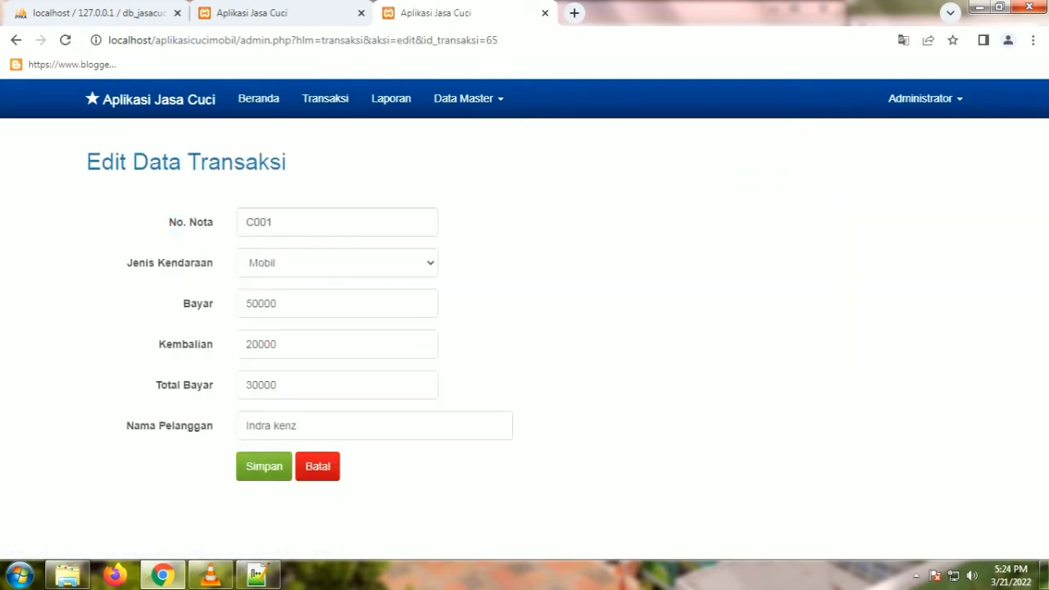
left_click(278, 344)
left_click(279, 385)
key("BackSpace")
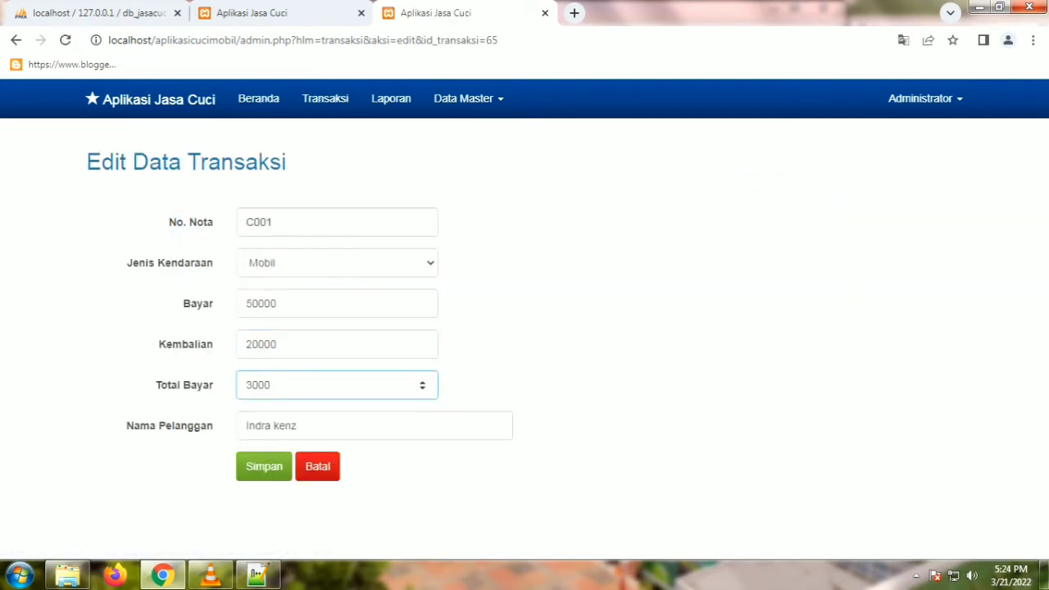
type("0")
left_click(264, 466)
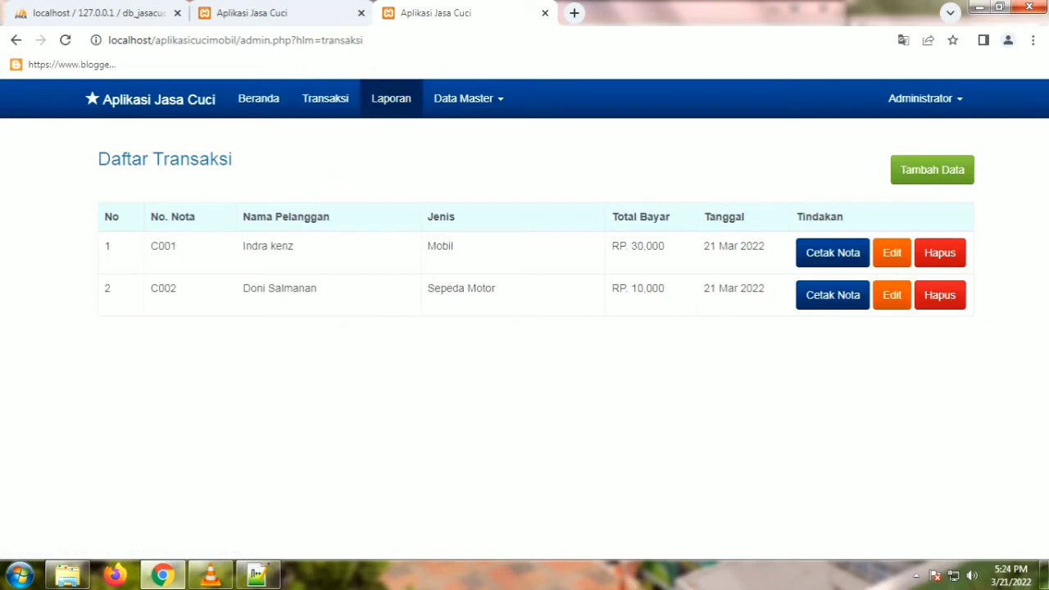
Step: Show the income report for 21/03/2022 to 21/03/2022
left_click(391, 98)
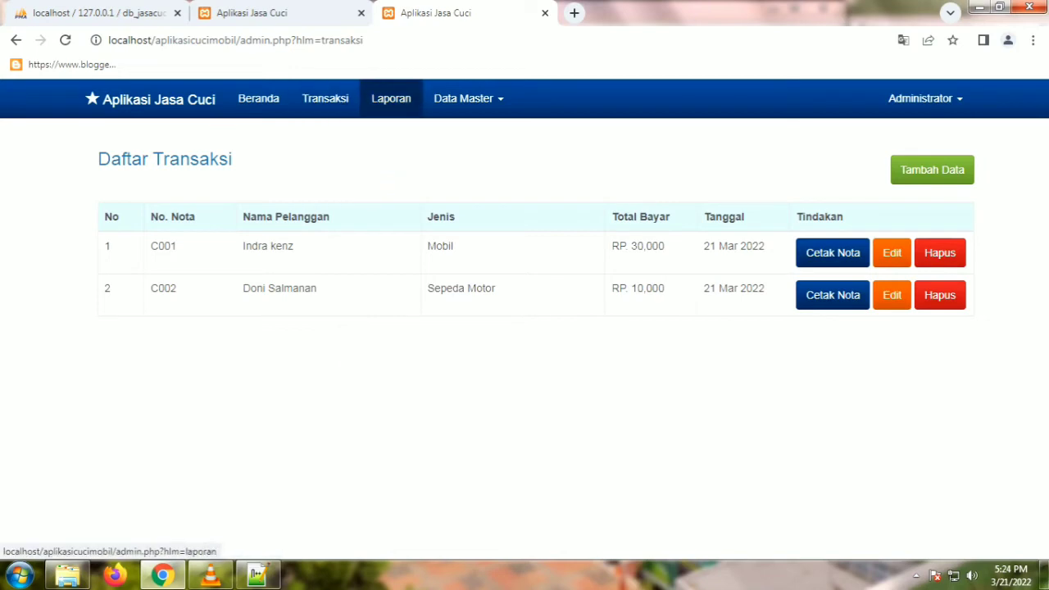
left_click(201, 229)
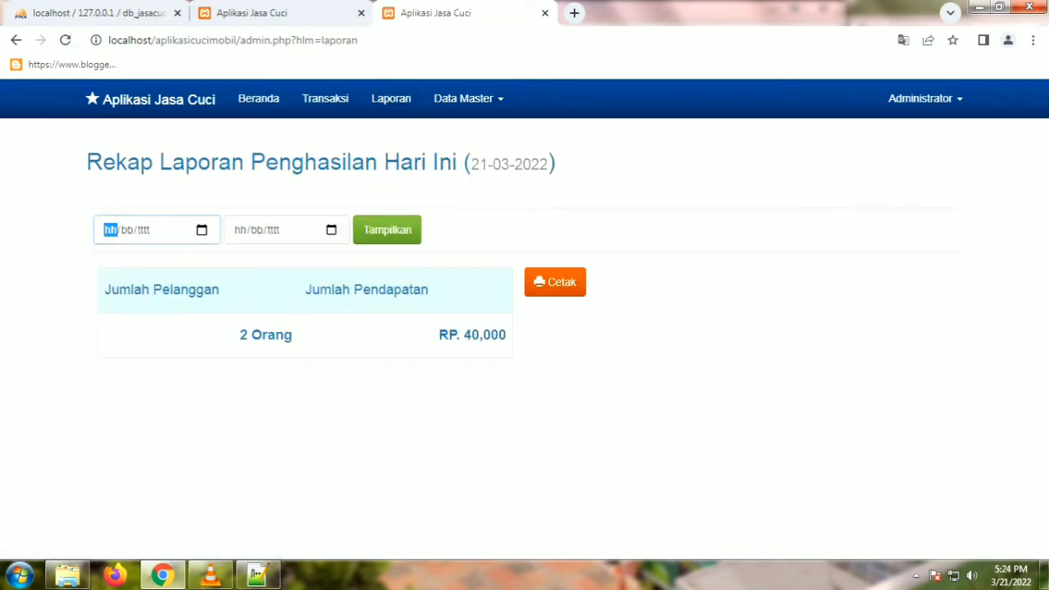
left_click(112, 376)
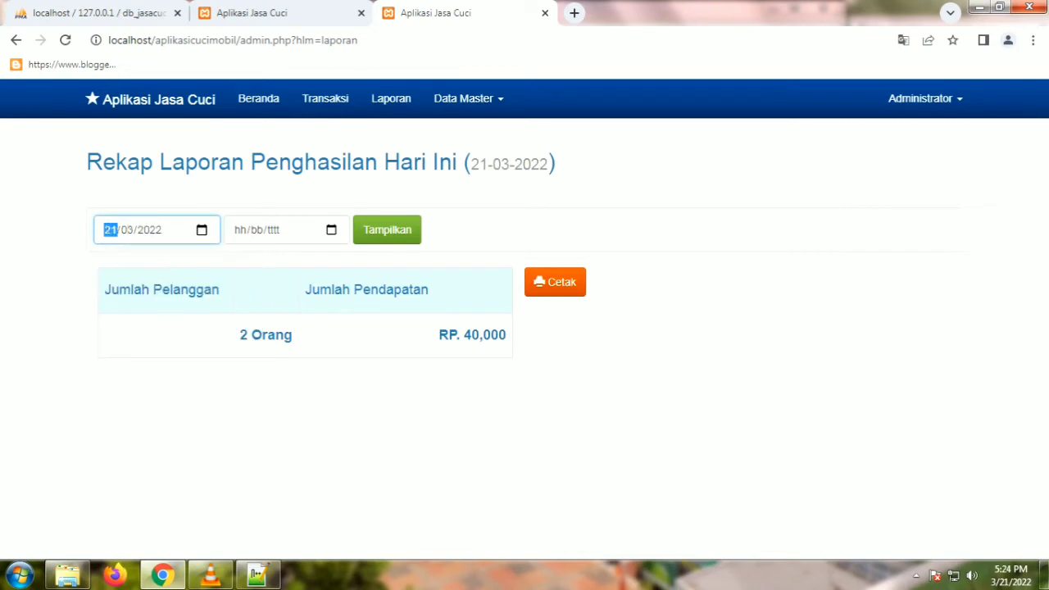
left_click(331, 230)
key("Return")
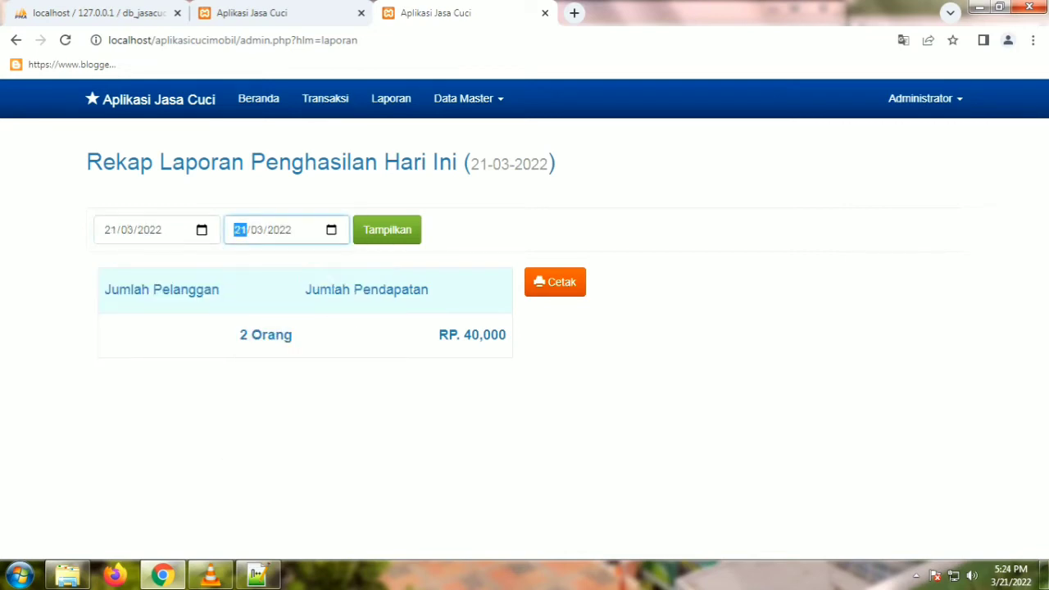
left_click(387, 229)
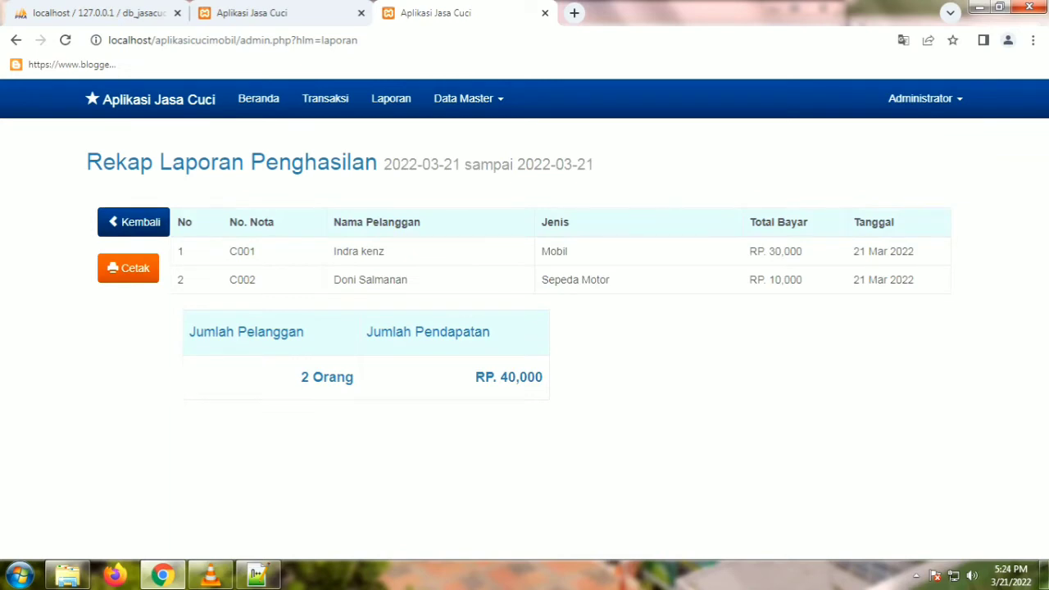
Step: Highlight receipt C001, both customer names, Sepeda Motor, and both transaction rows in the recap
left_click_drag(242, 252, 256, 252)
left_click_drag(334, 251, 384, 252)
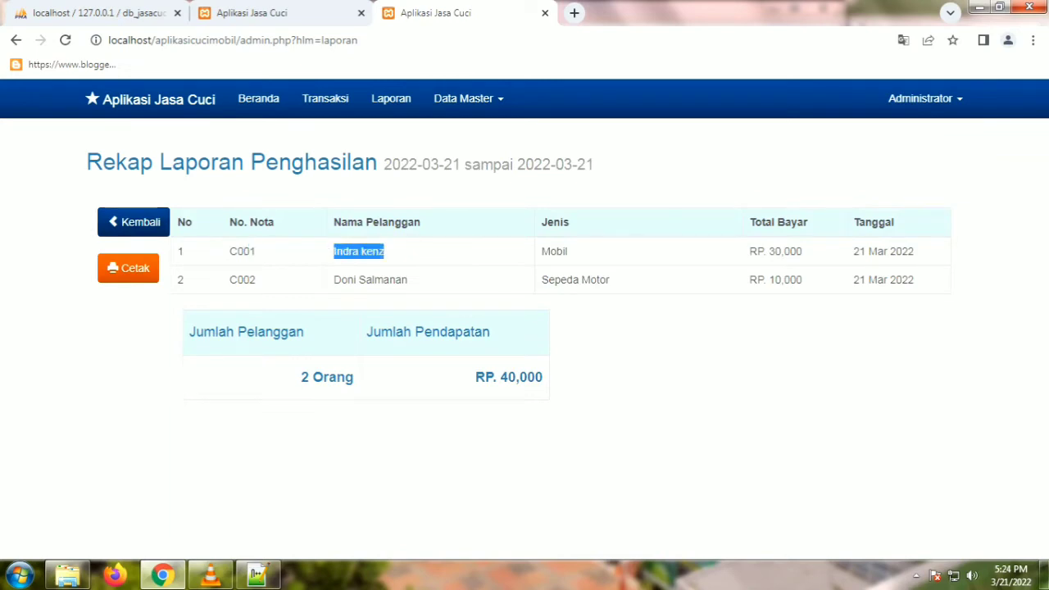
left_click_drag(333, 279, 407, 279)
left_click_drag(609, 280, 559, 279)
left_click(782, 280)
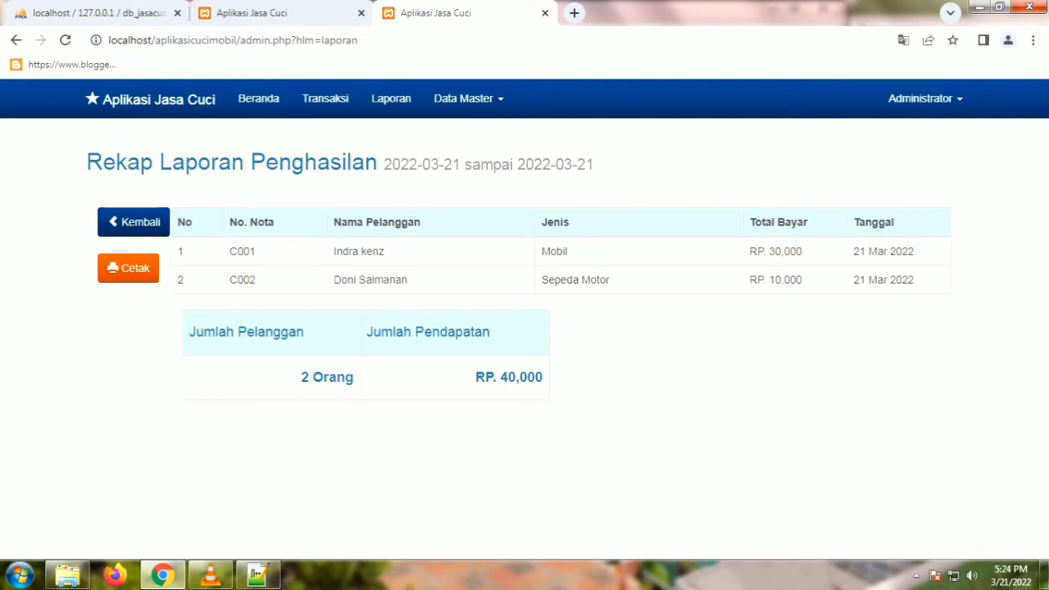
left_click_drag(914, 280, 853, 222)
Step: Highlight the 2 Orang count, Jumlah Pendapatan RP. 40,000, and the two Total Bayar amounts
left_click_drag(300, 377, 353, 377)
left_click(354, 376)
left_click_drag(372, 331, 485, 332)
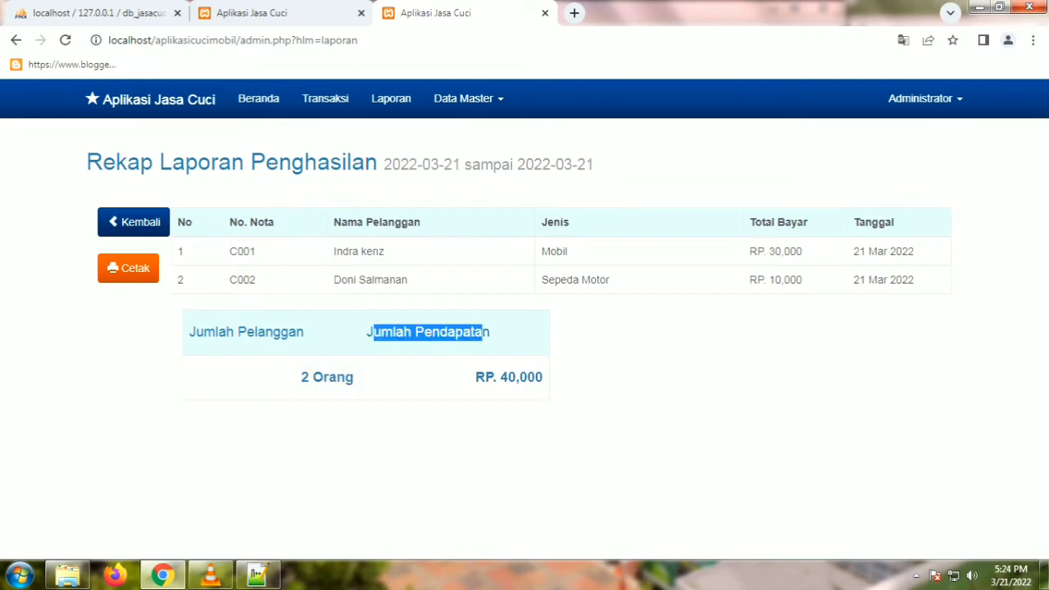
left_click_drag(475, 377, 521, 377)
left_click(521, 377)
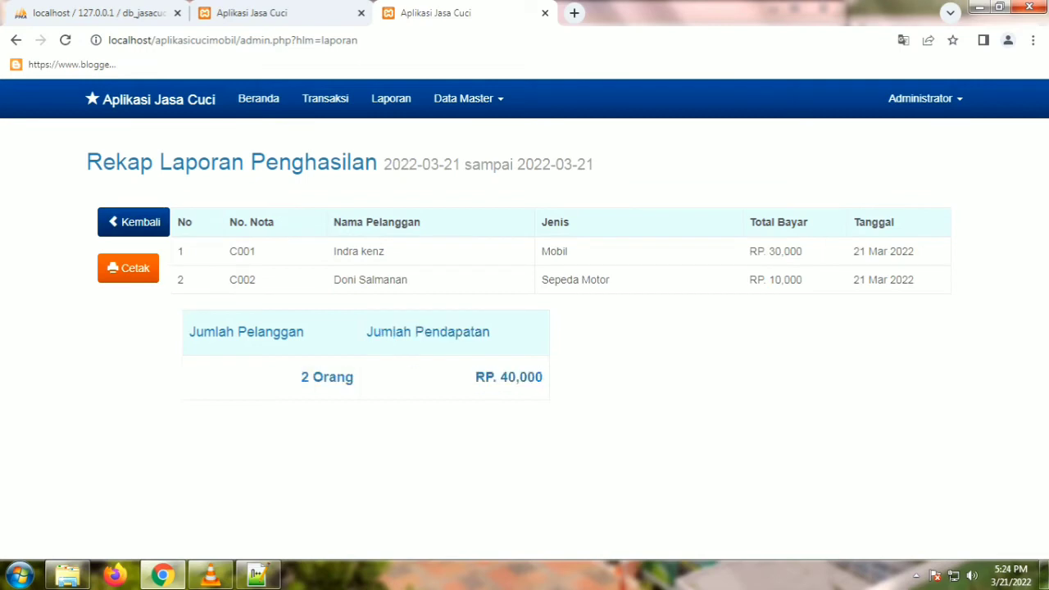
left_click_drag(798, 279, 783, 251)
left_click(782, 251)
Step: Print the 2022-03-21 income recap from its print preview
left_click(128, 268)
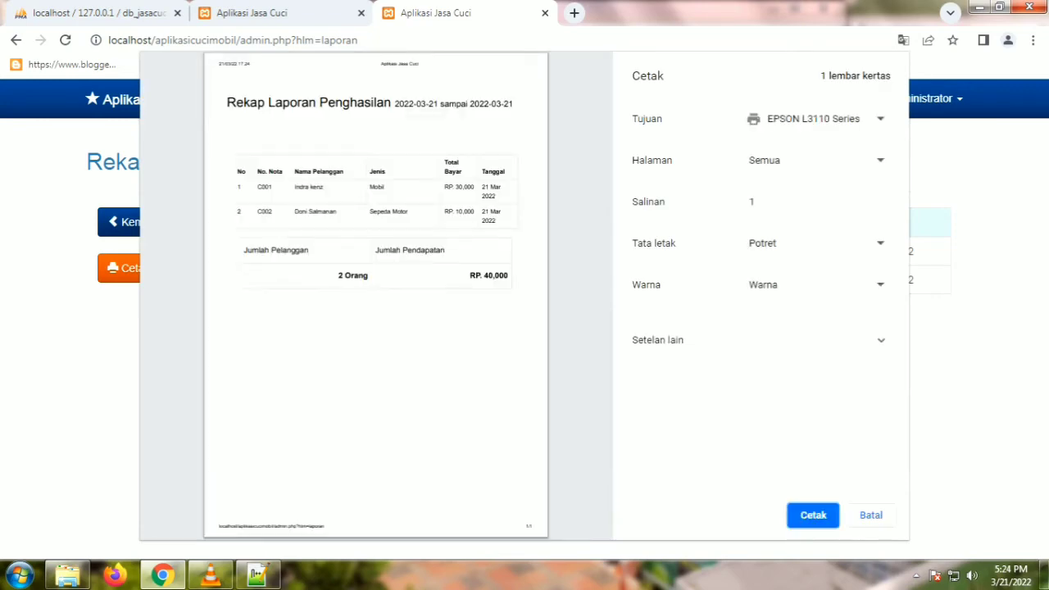
scroll(375, 295, "up", 3)
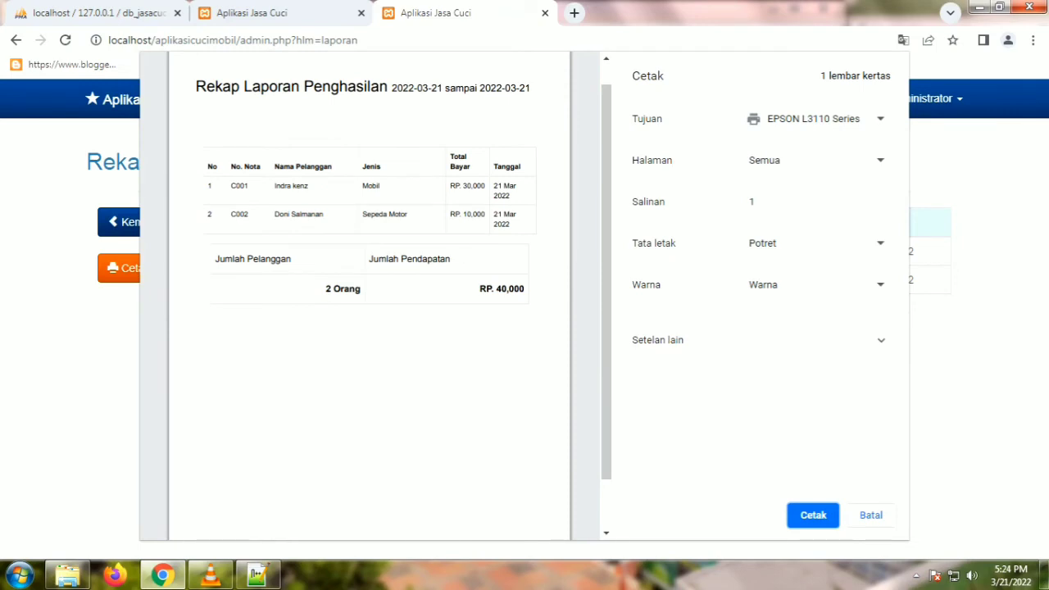
key("Return")
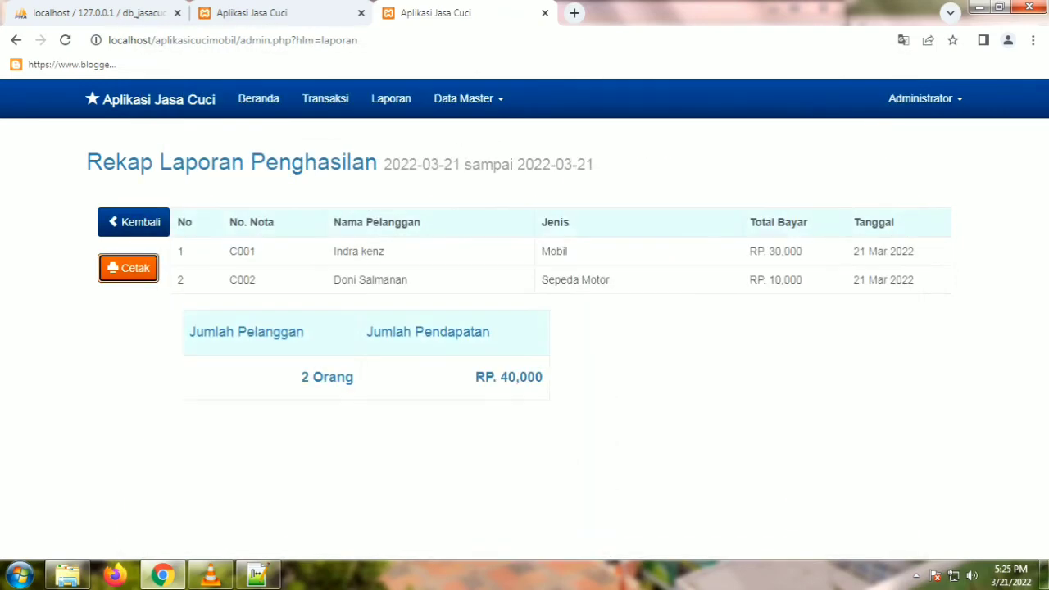
left_click(467, 98)
Step: Delete the Sepeda Matic entry from the service price list
left_click(444, 131)
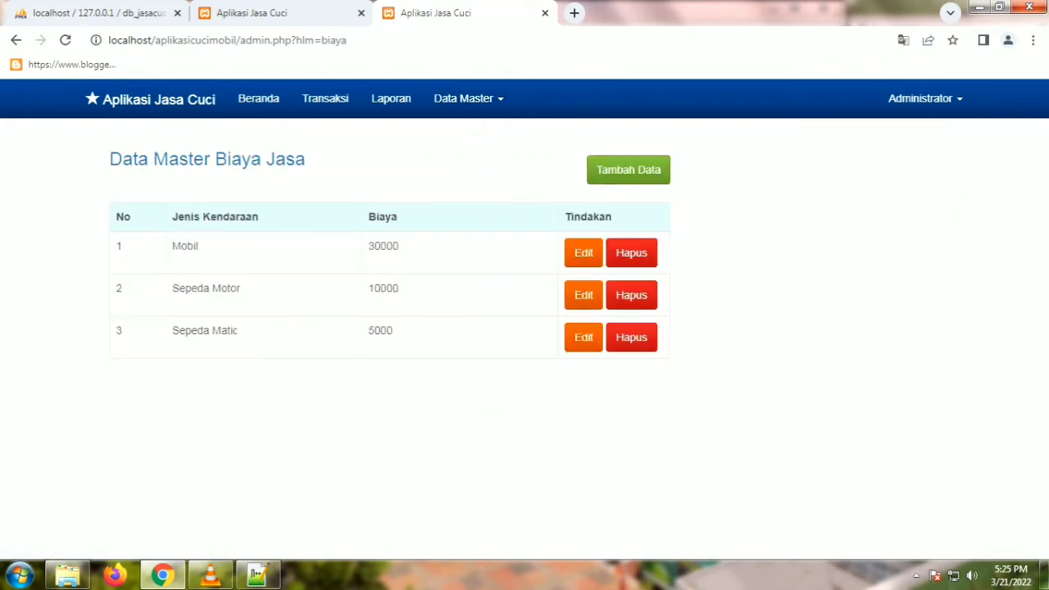
left_click(630, 337)
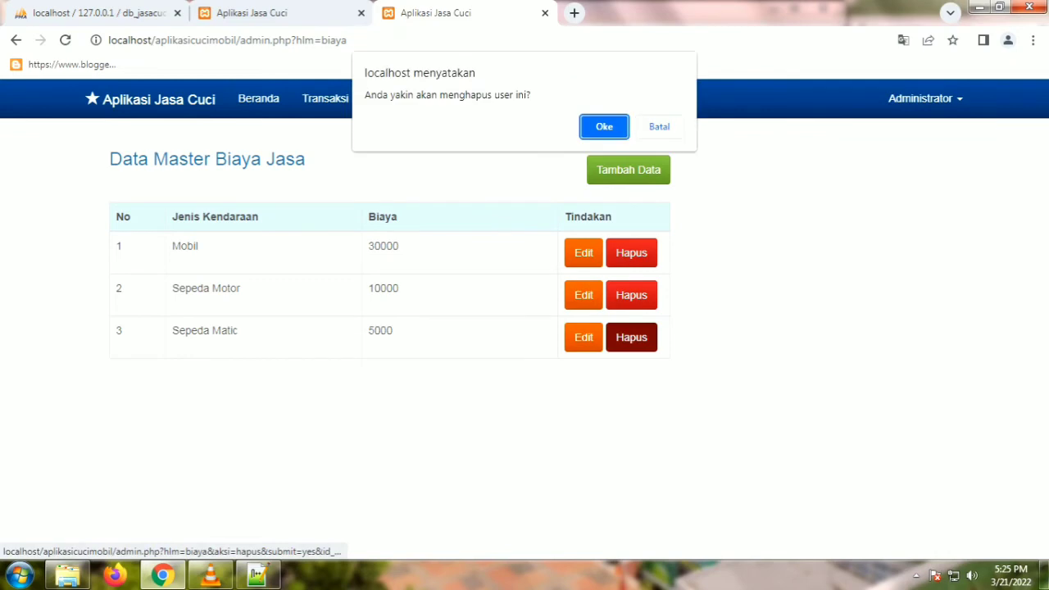
left_click(604, 126)
Step: Add a Truck service price of 40000
left_click(629, 170)
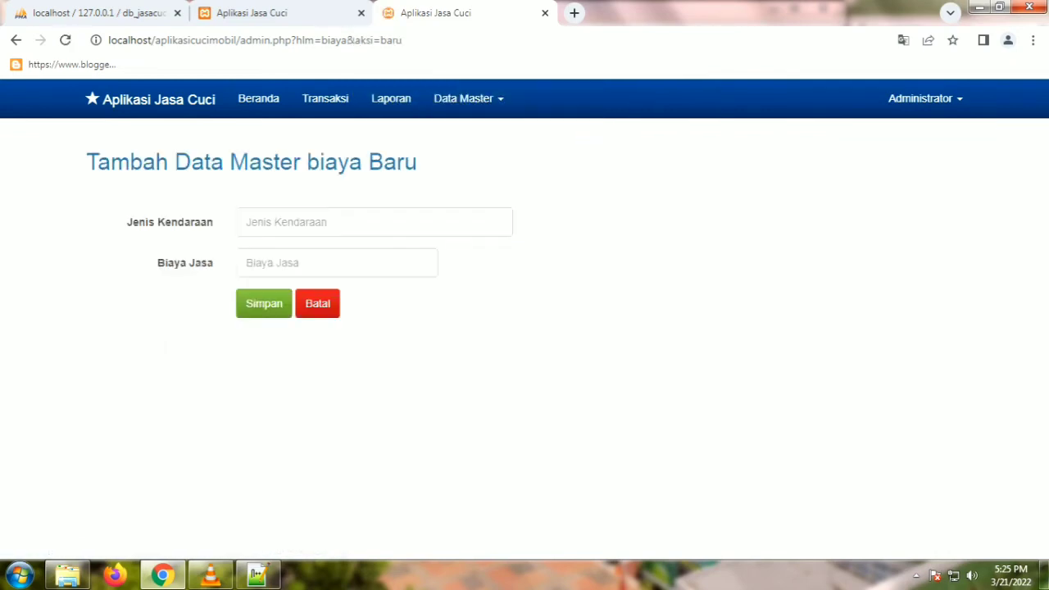
left_click(373, 222)
type("Truck")
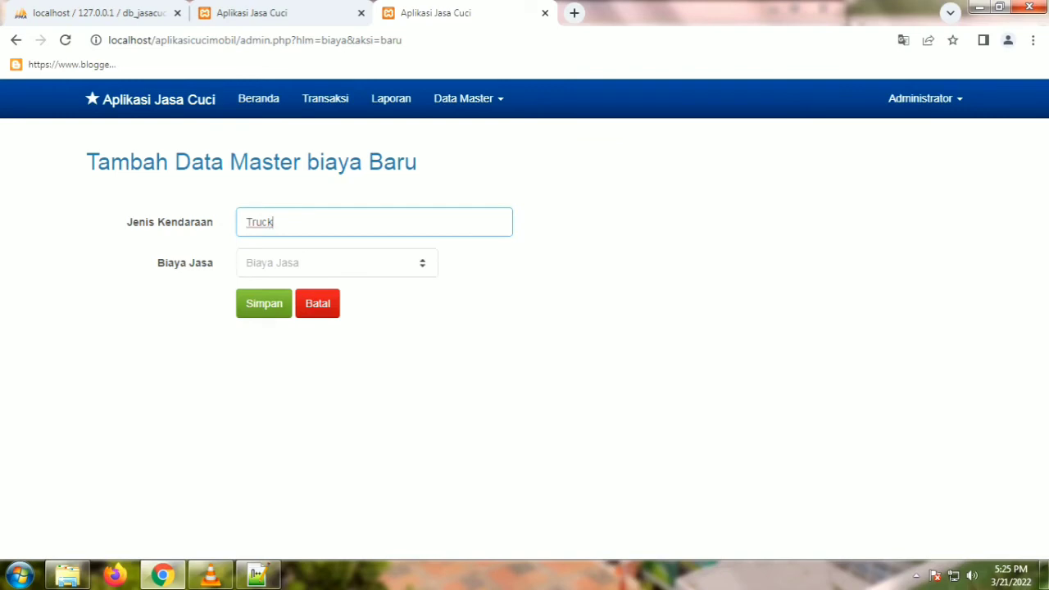
left_click(336, 262)
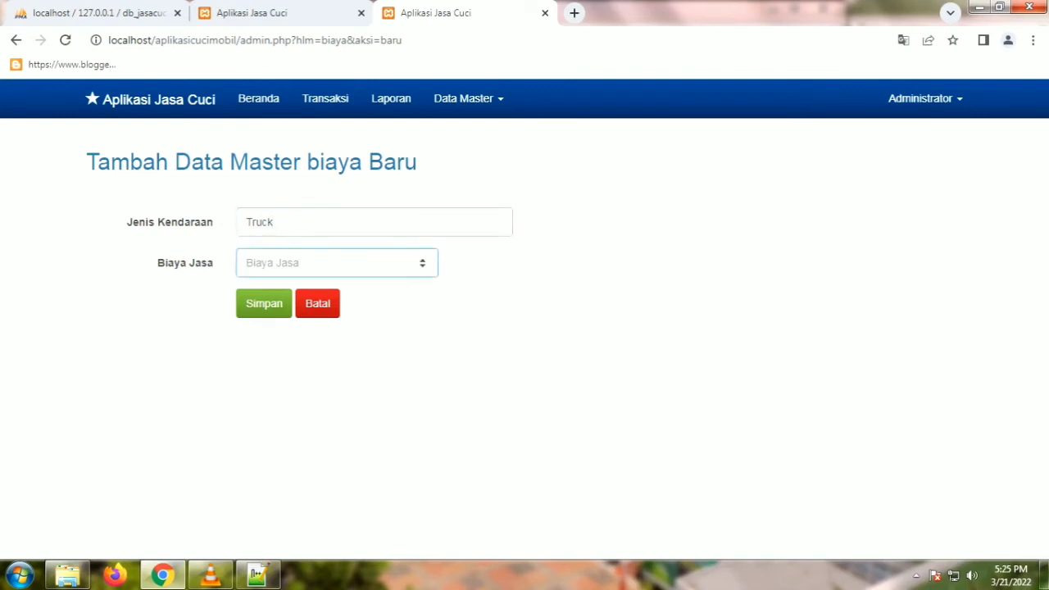
type("40000")
key("Return")
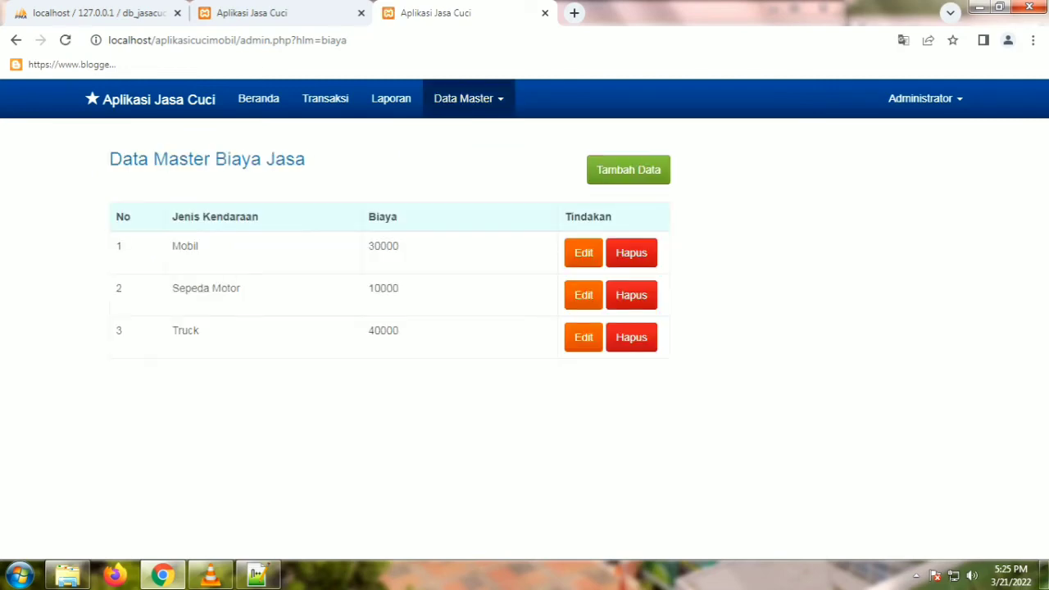
Step: Check the Data User list, then go through Beranda to the transaction list
left_click(465, 98)
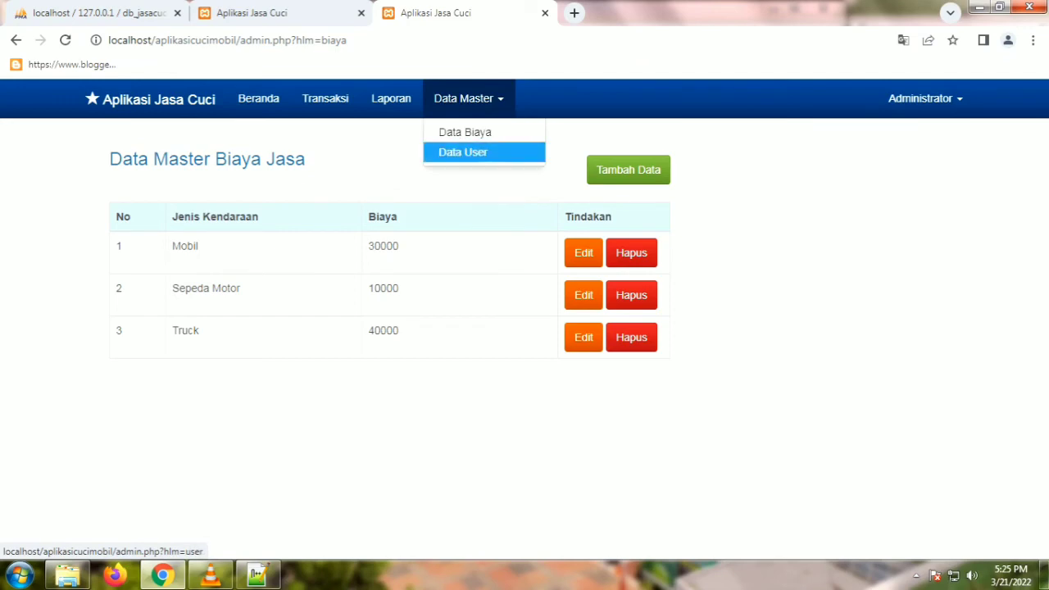
left_click(463, 152)
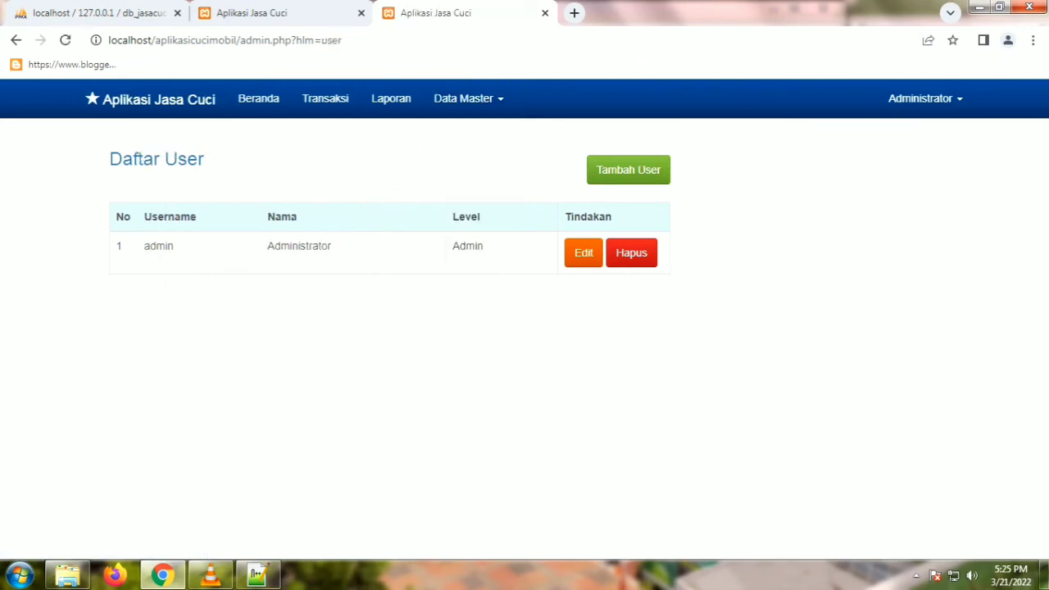
left_click(258, 98)
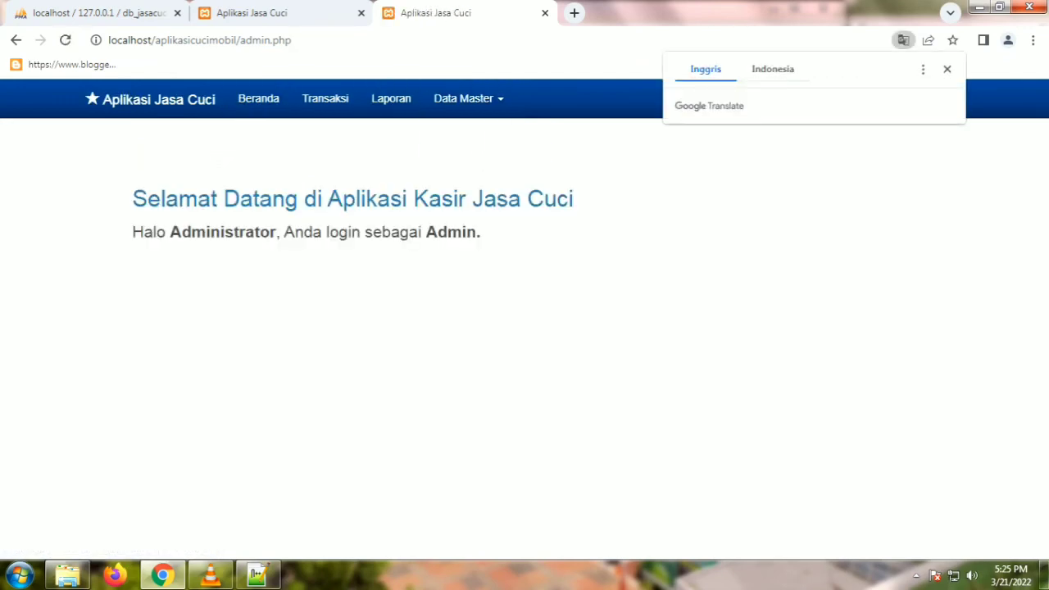
left_click(325, 98)
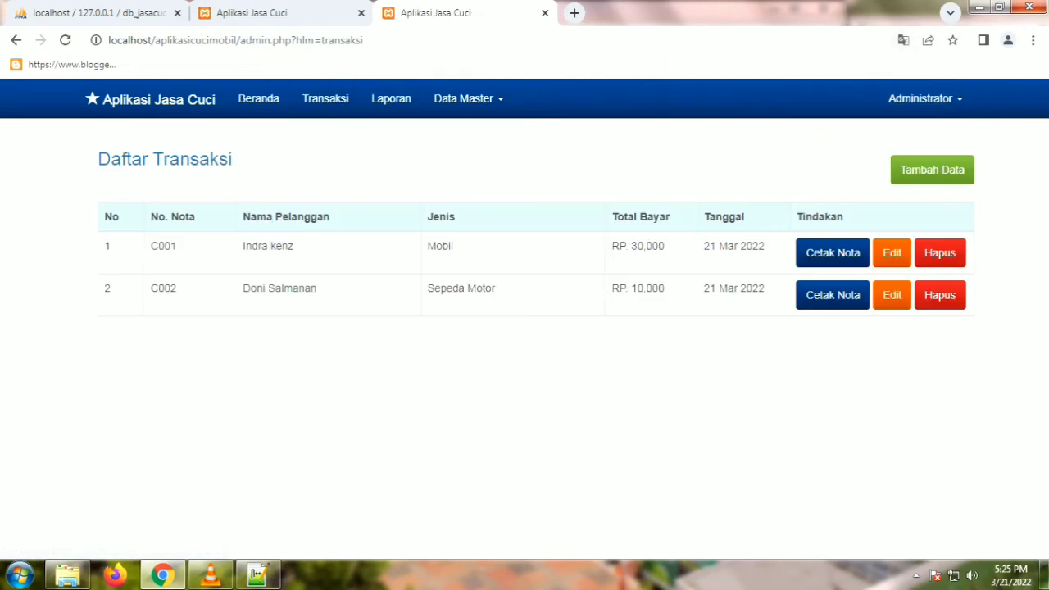
Step: Start a new Truck transaction with Biaya 40000, Bayar 50000 and Kembalian 10000
left_click(932, 169)
left_click(336, 262)
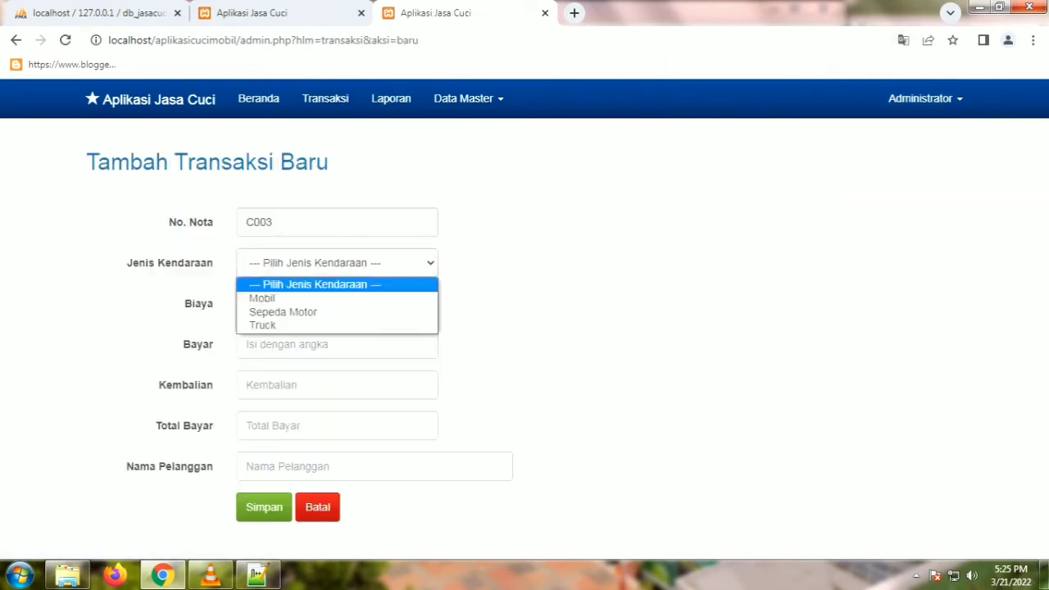
left_click(262, 324)
left_click(335, 303)
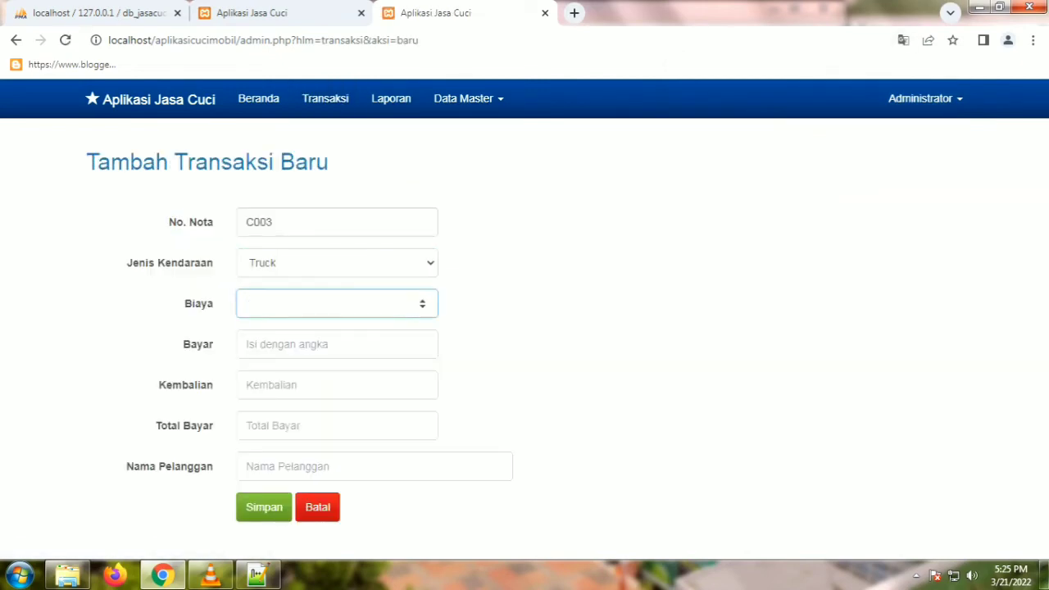
type("40000")
left_click(327, 344)
type("50000")
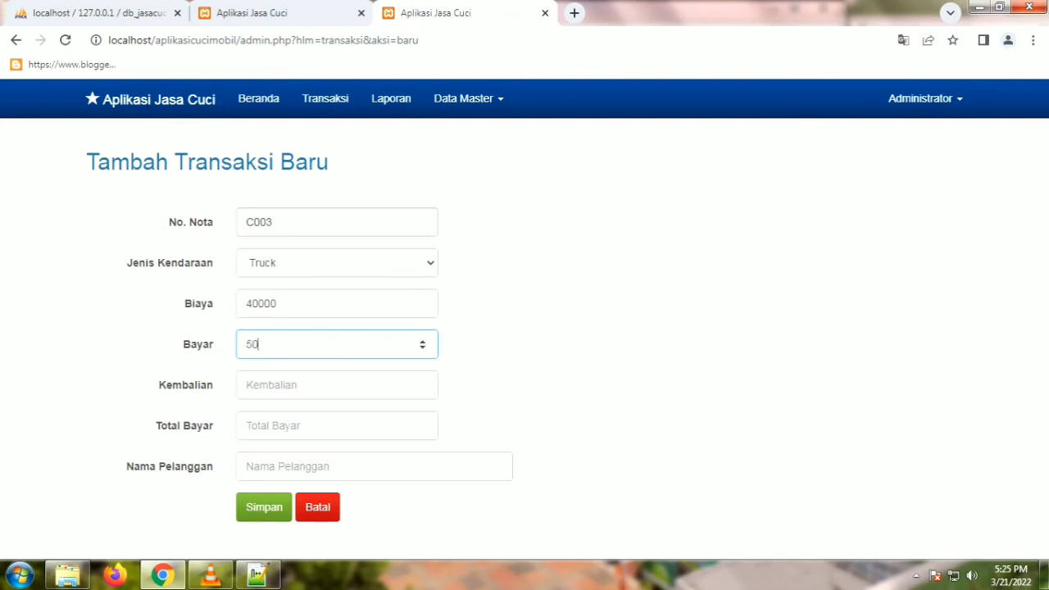
left_click(328, 385)
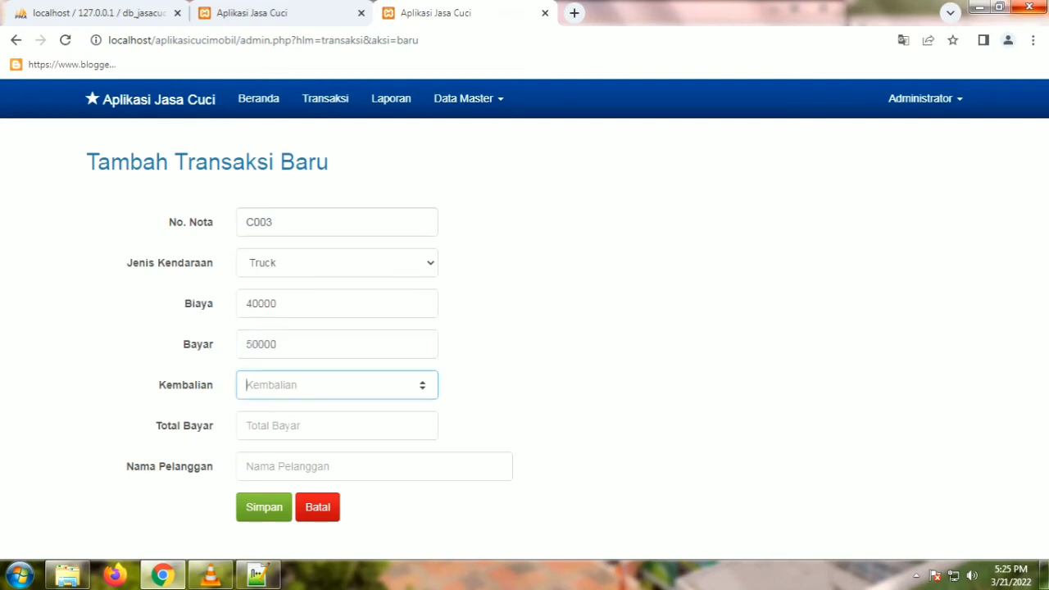
type("10000")
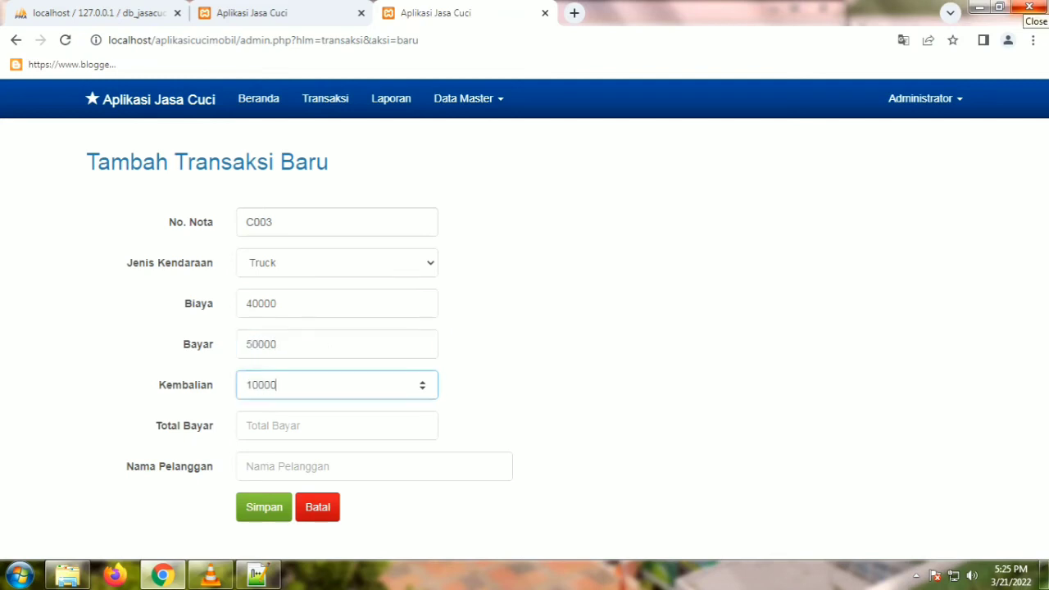
Step: Set Total Bayar to 40000, enter the customer's name, and save the transaction
left_click(327, 425)
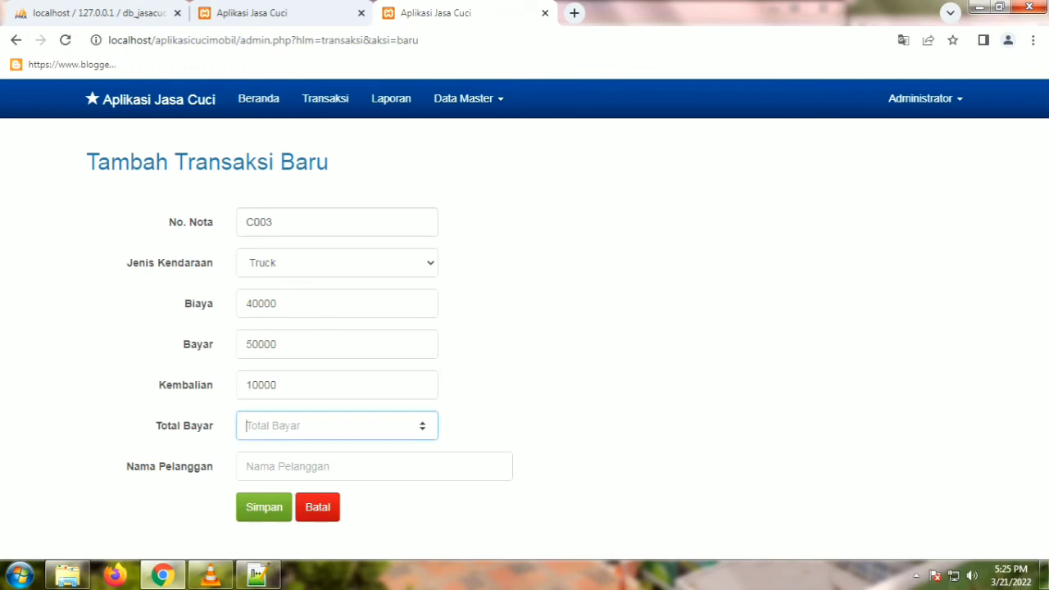
type("40000")
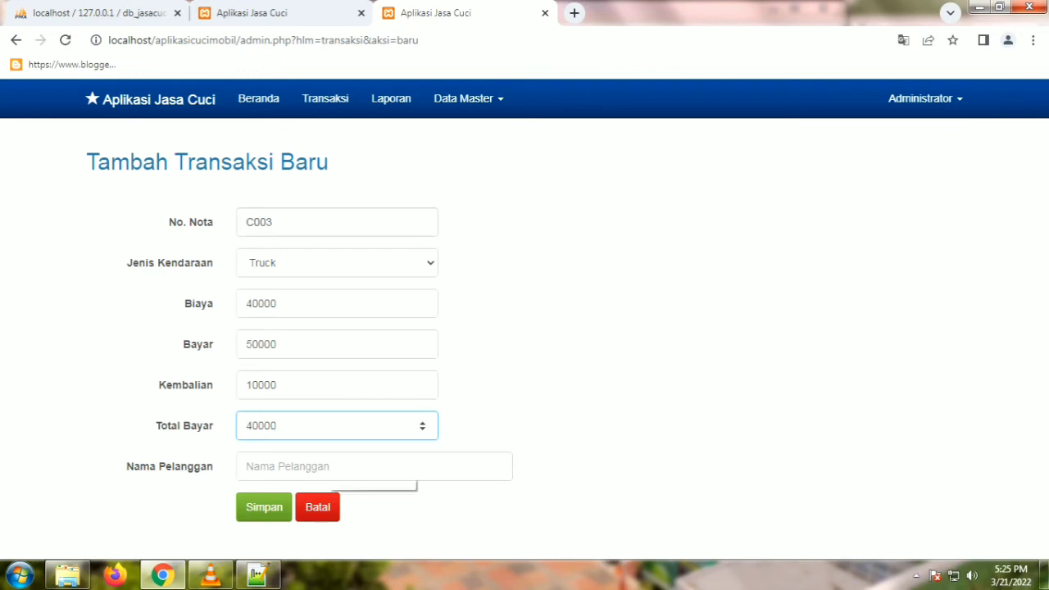
left_click(328, 466)
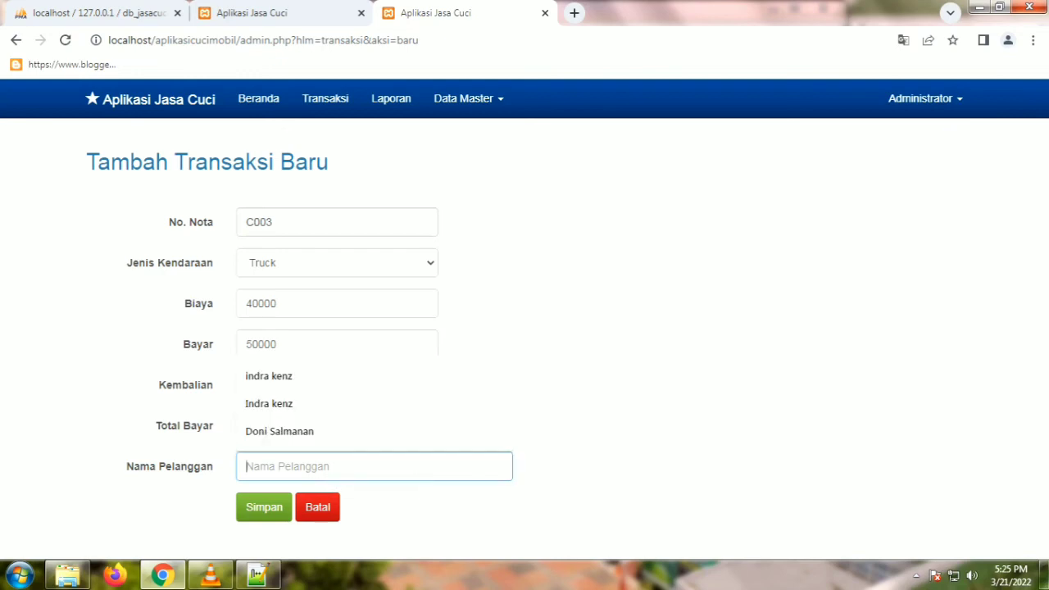
type("King S")
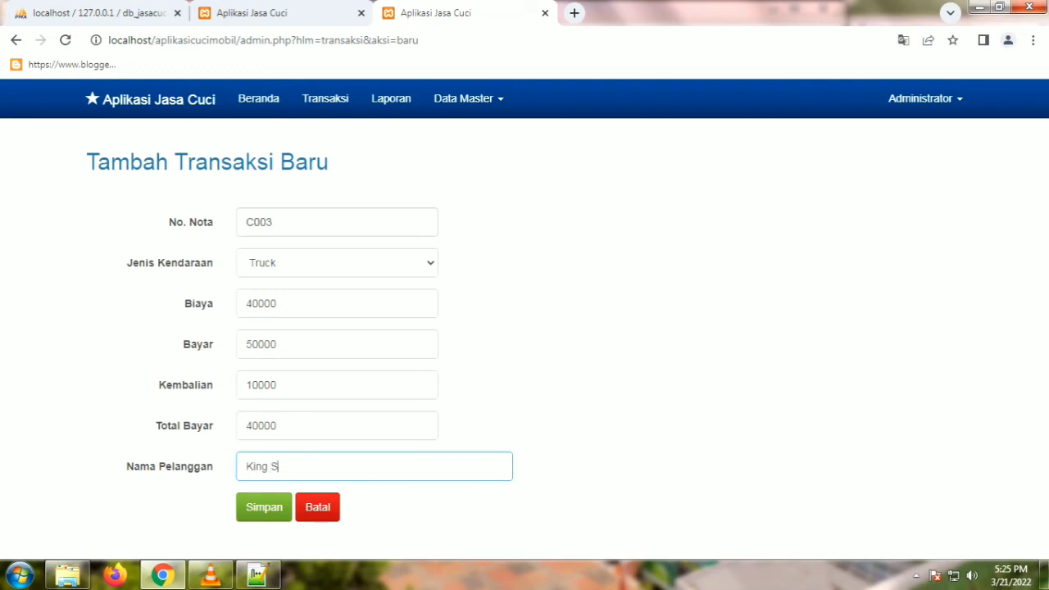
type("almanan")
left_click(263, 504)
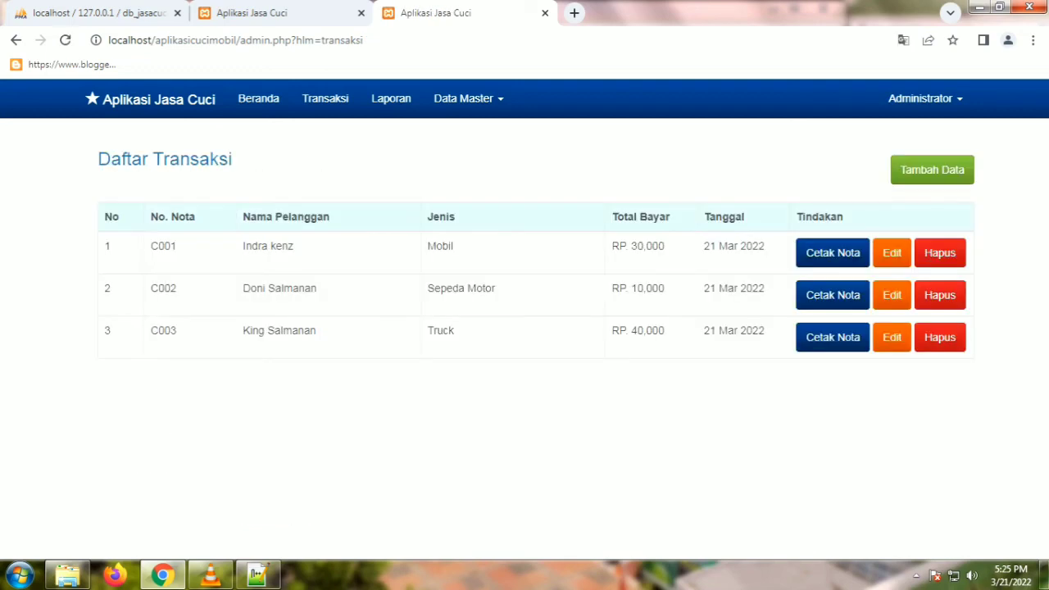
Step: Highlight the new C003 row and the transaction table in Daftar Transaksi
left_click_drag(150, 330, 664, 330)
left_click_drag(102, 214, 111, 330)
left_click(325, 98)
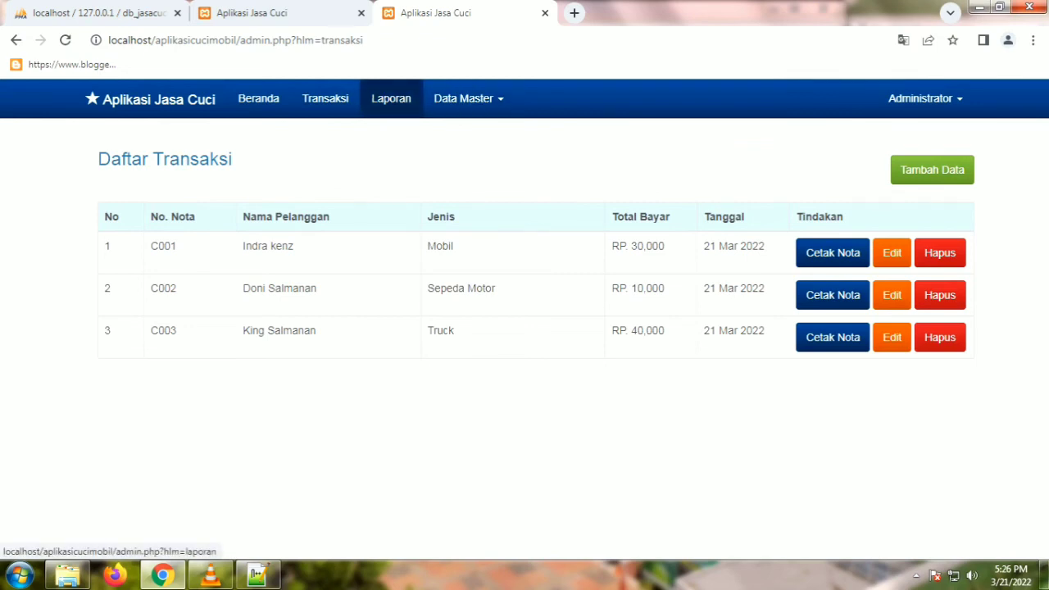
Step: Open the income report and highlight its 3 Orang count and income total
left_click(390, 98)
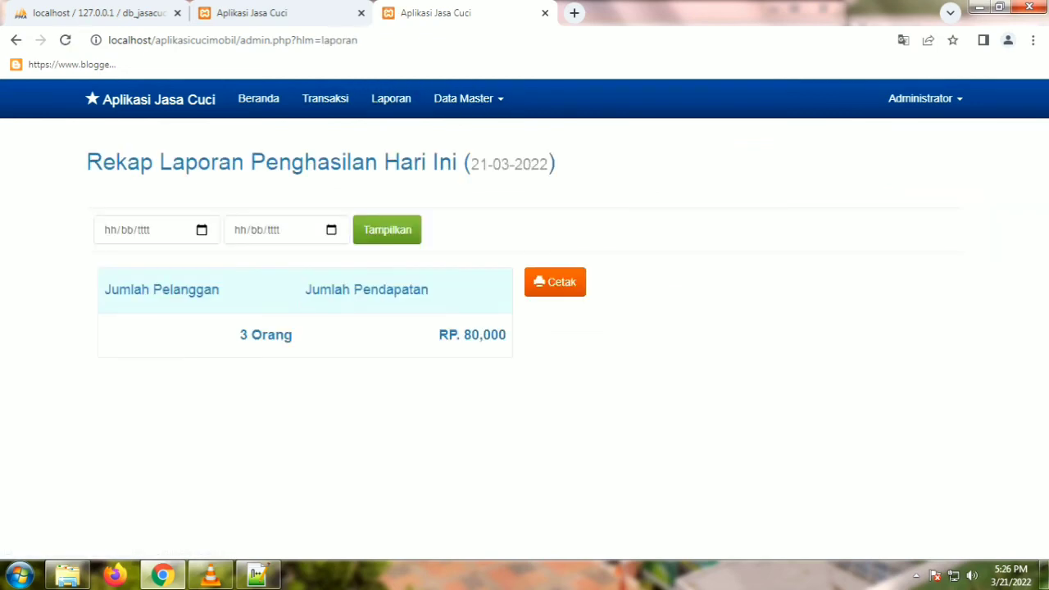
triple_click(266, 334)
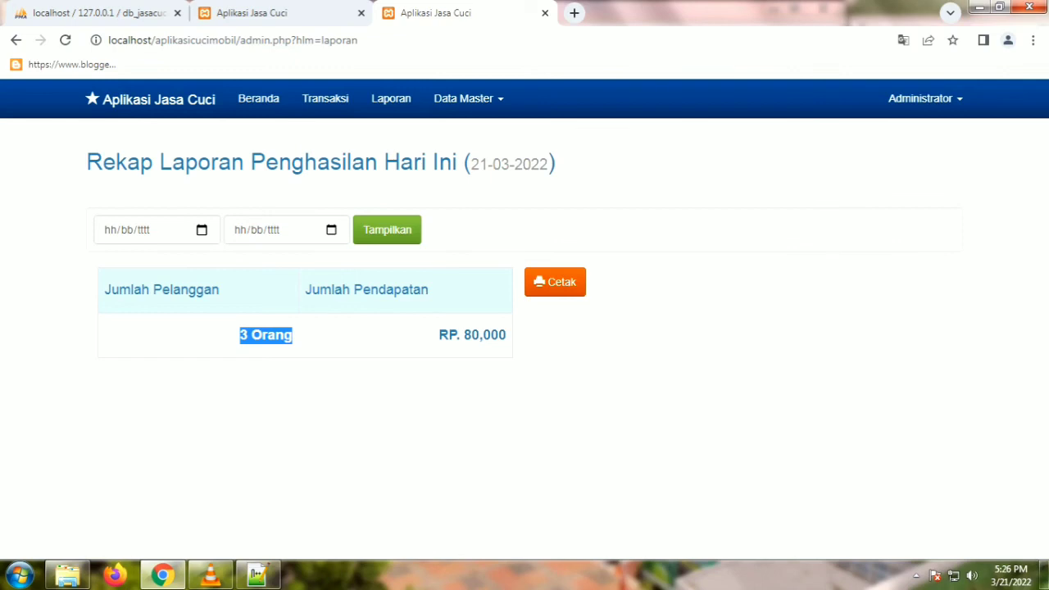
left_click_drag(271, 334, 328, 336)
left_click_drag(499, 334, 506, 334)
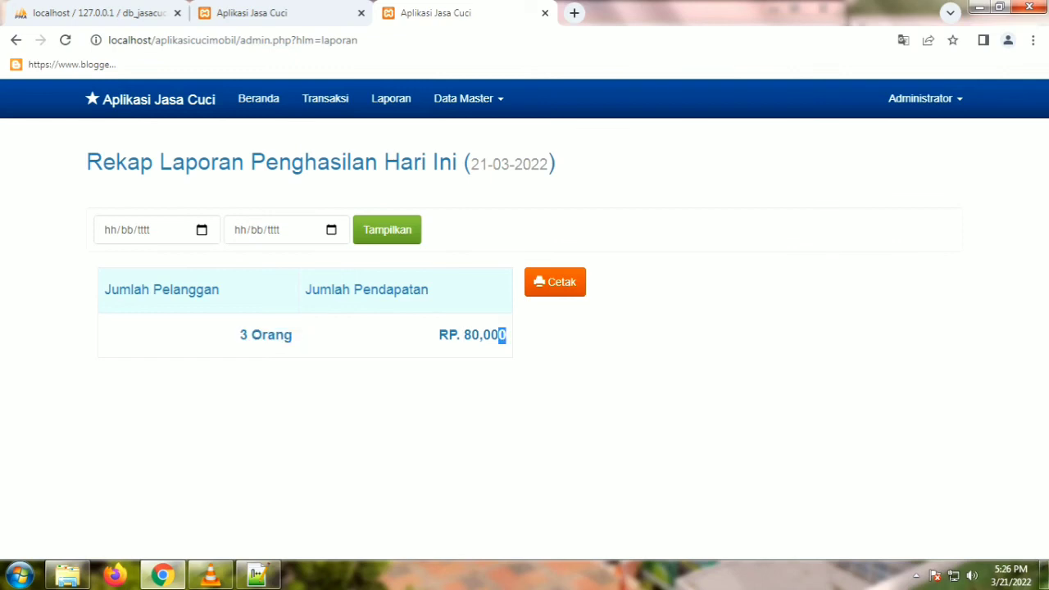
left_click(506, 335)
Step: Show the income recap for 21/03/2022 to 21/03/2022
left_click(201, 229)
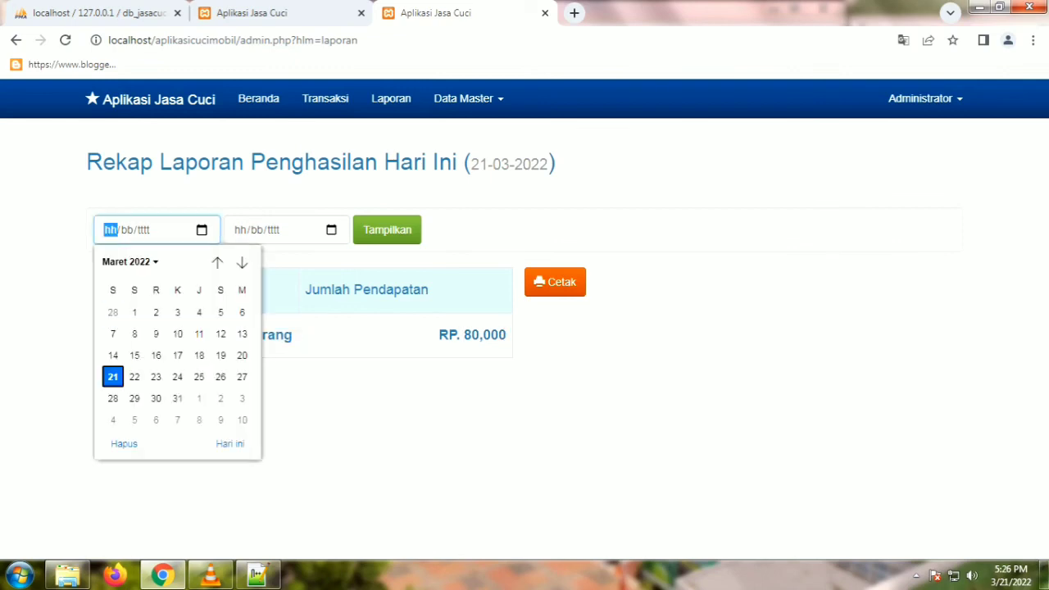
left_click(109, 374)
left_click(331, 229)
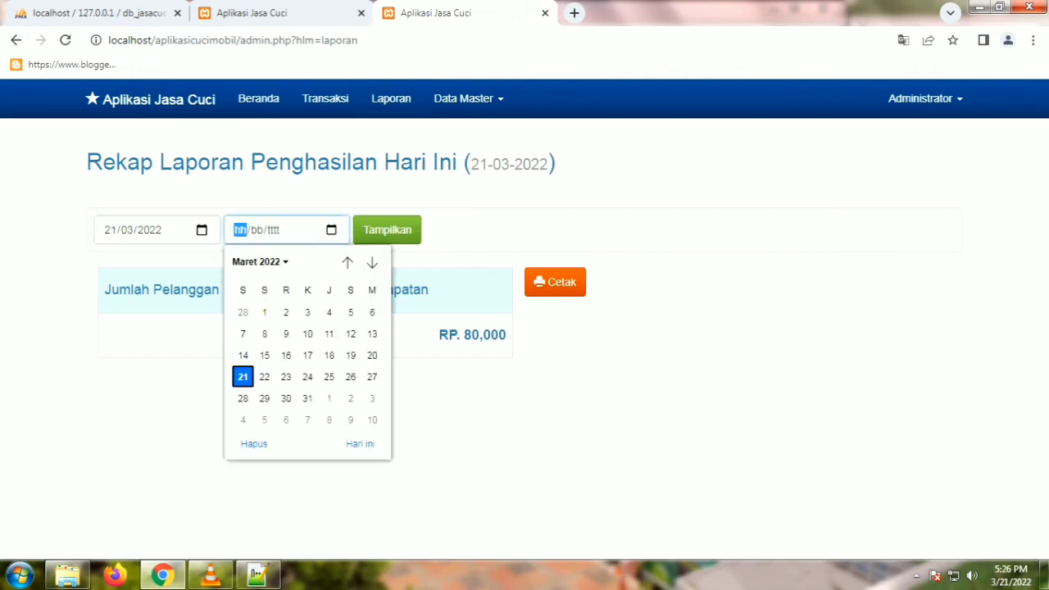
left_click(243, 376)
left_click(386, 230)
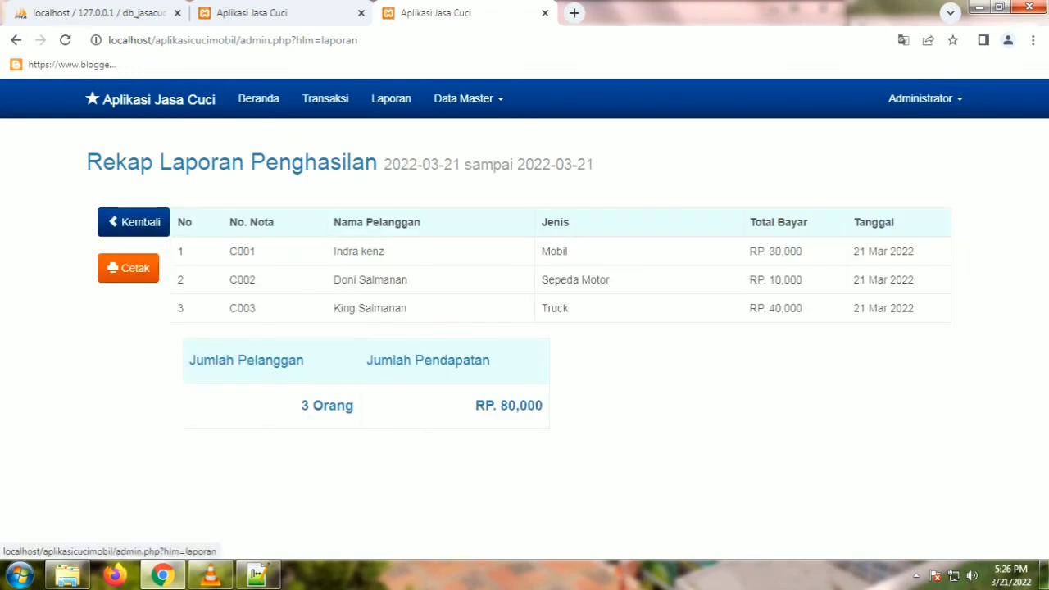
Step: Cancel printing the report and return to the welcome page
left_click(127, 268)
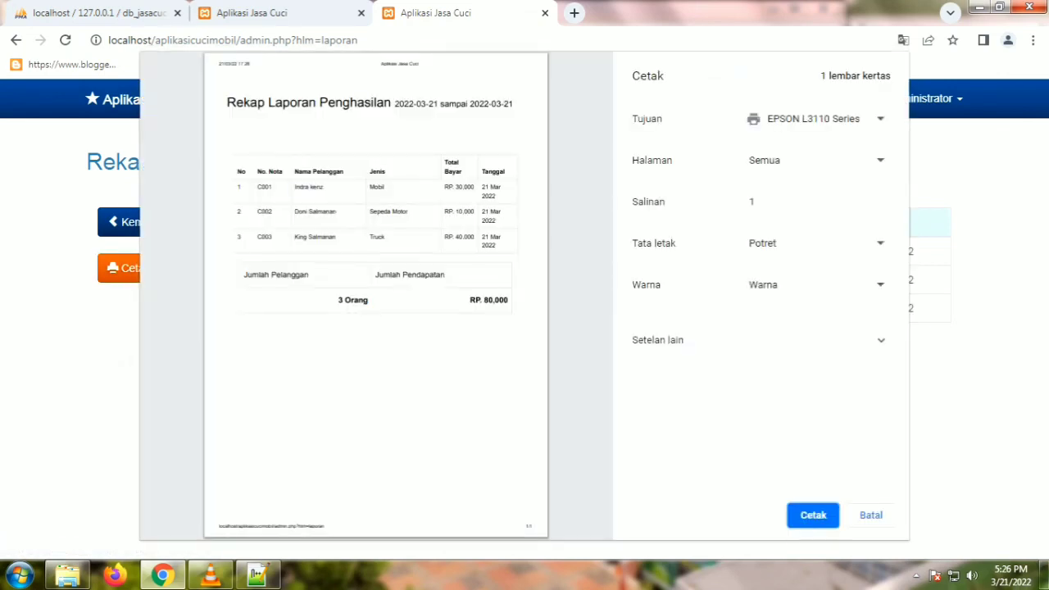
key("Escape")
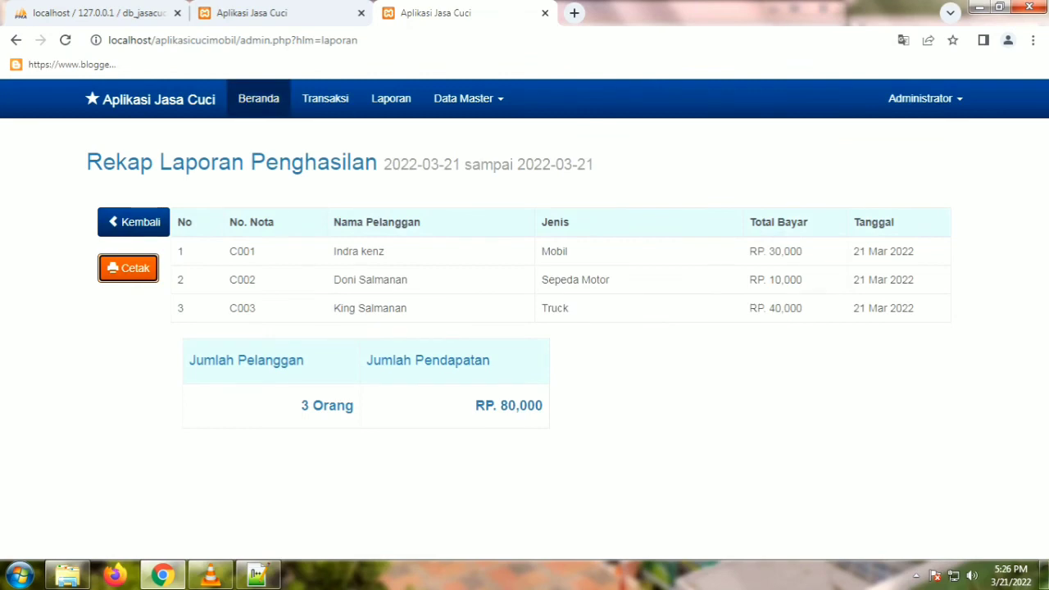
left_click(258, 98)
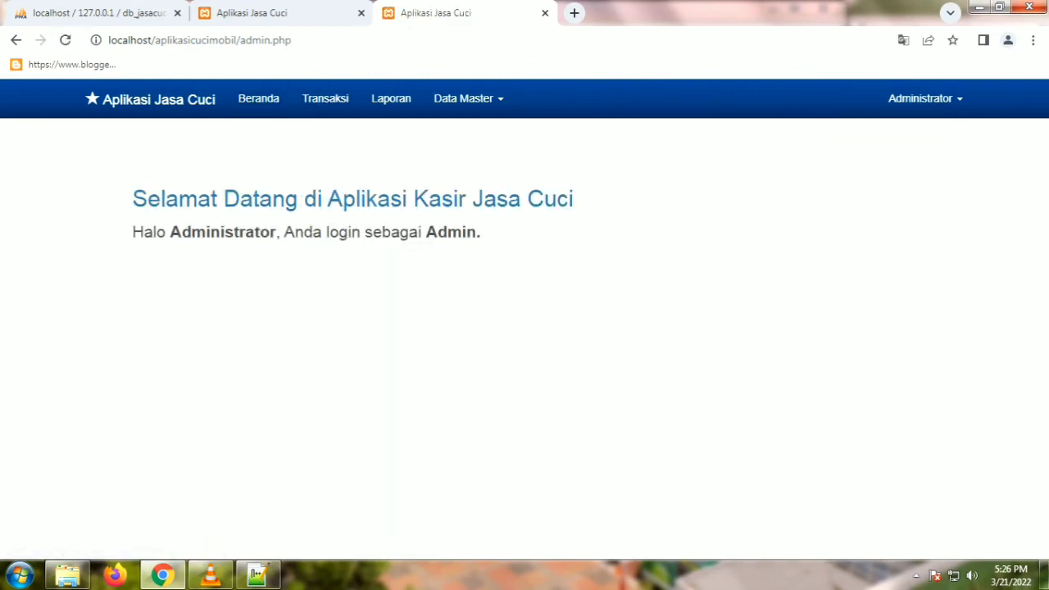
left_click(924, 98)
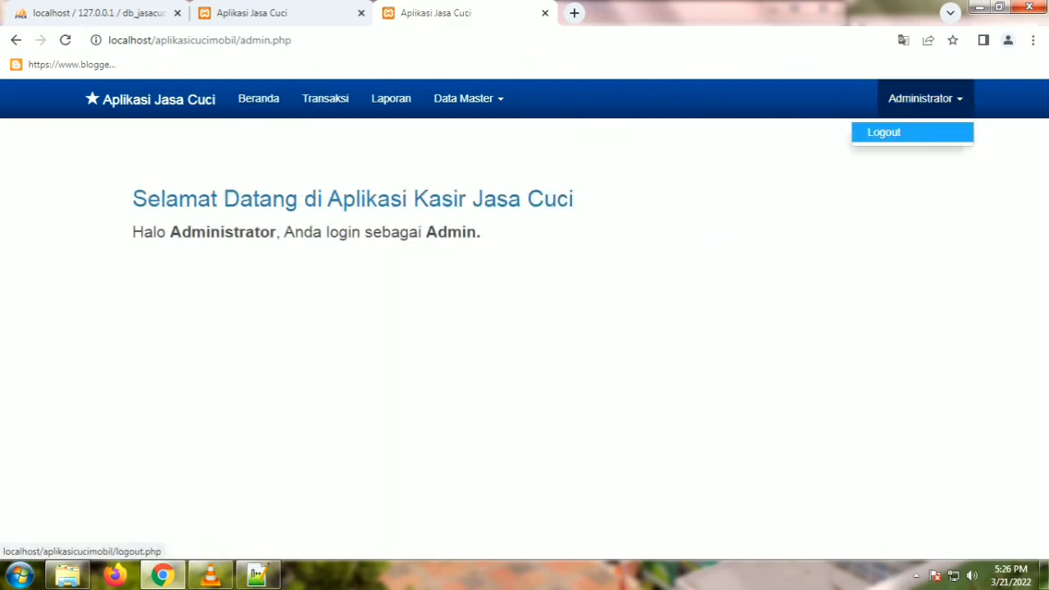